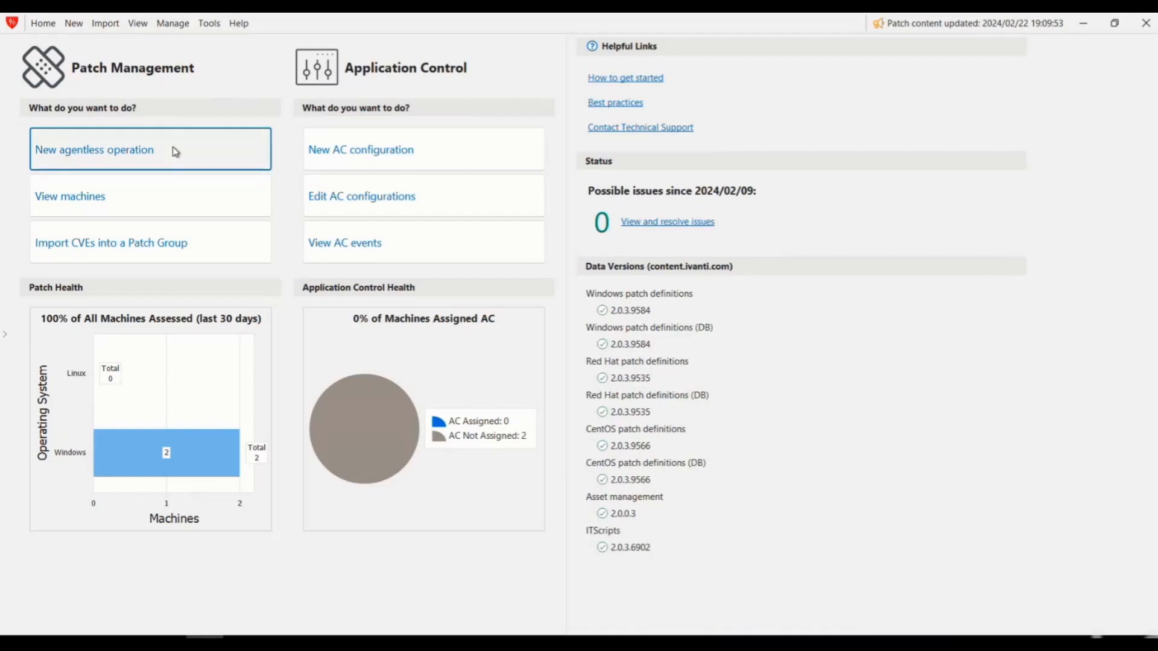
# - Start a new agentless operation named "Test Scan & Deploy" and target My Test Machines
pyautogui.click(175, 152)
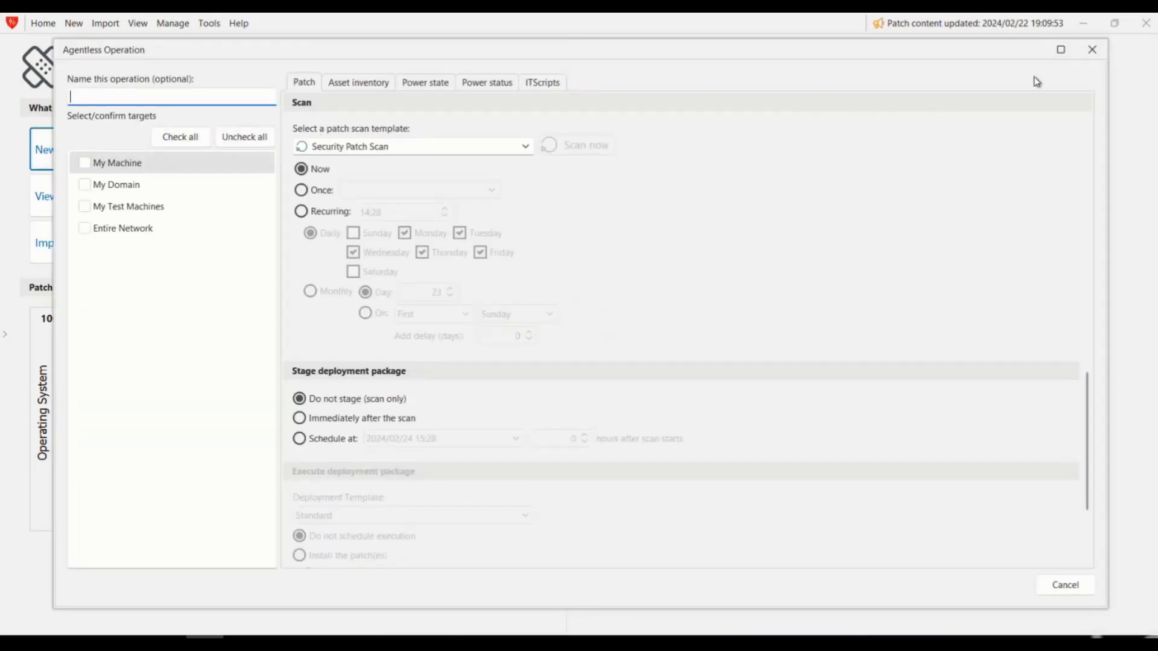
pyautogui.click(1062, 50)
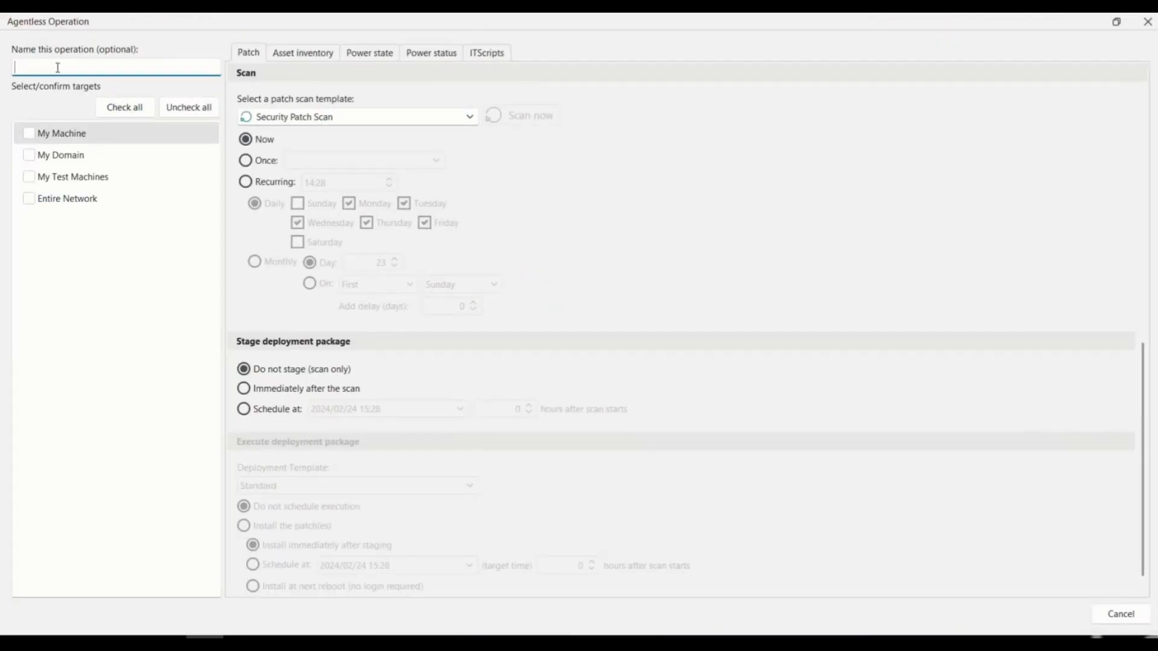
pyautogui.write('Test Scan & Deploy')
pyautogui.click(31, 178)
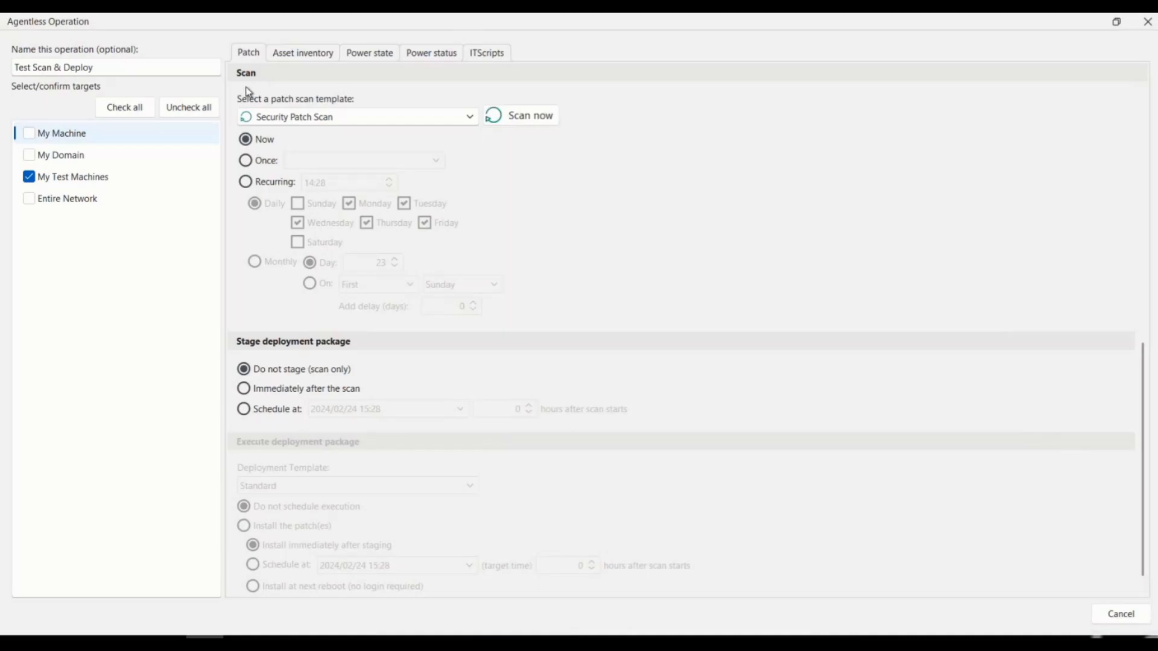
# - Examine the operation's asset inventory, power state, power status and ITScripts options
pyautogui.click(295, 60)
pyautogui.click(365, 59)
pyautogui.click(310, 60)
pyautogui.click(366, 61)
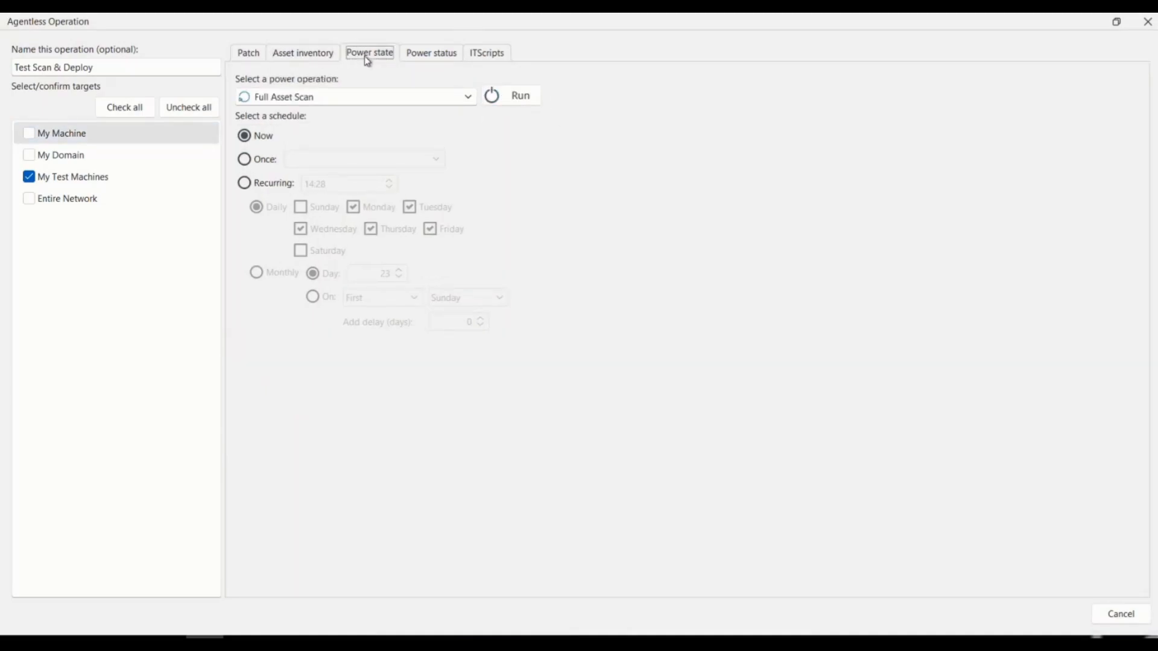
pyautogui.click(437, 61)
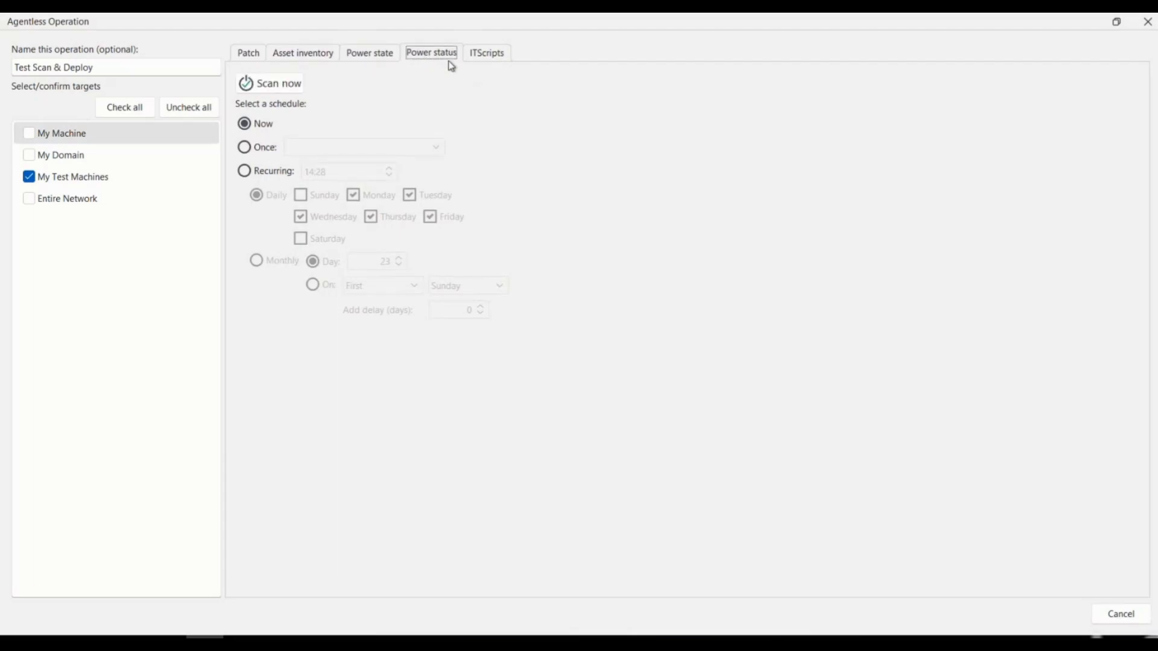
pyautogui.click(491, 60)
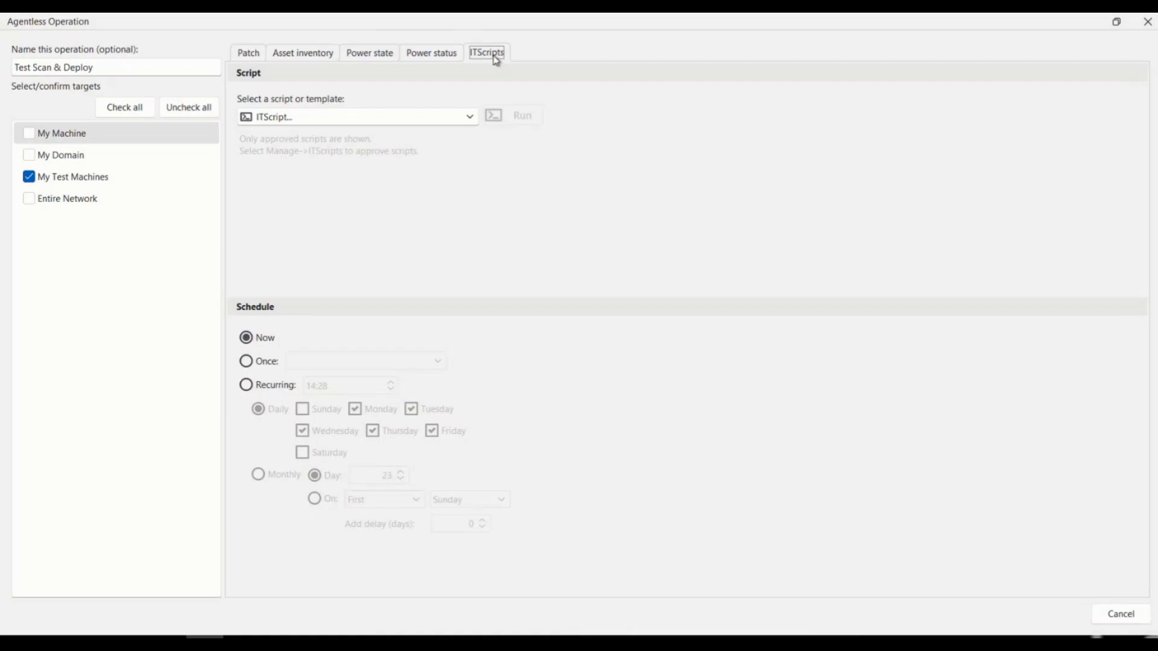
pyautogui.click(311, 59)
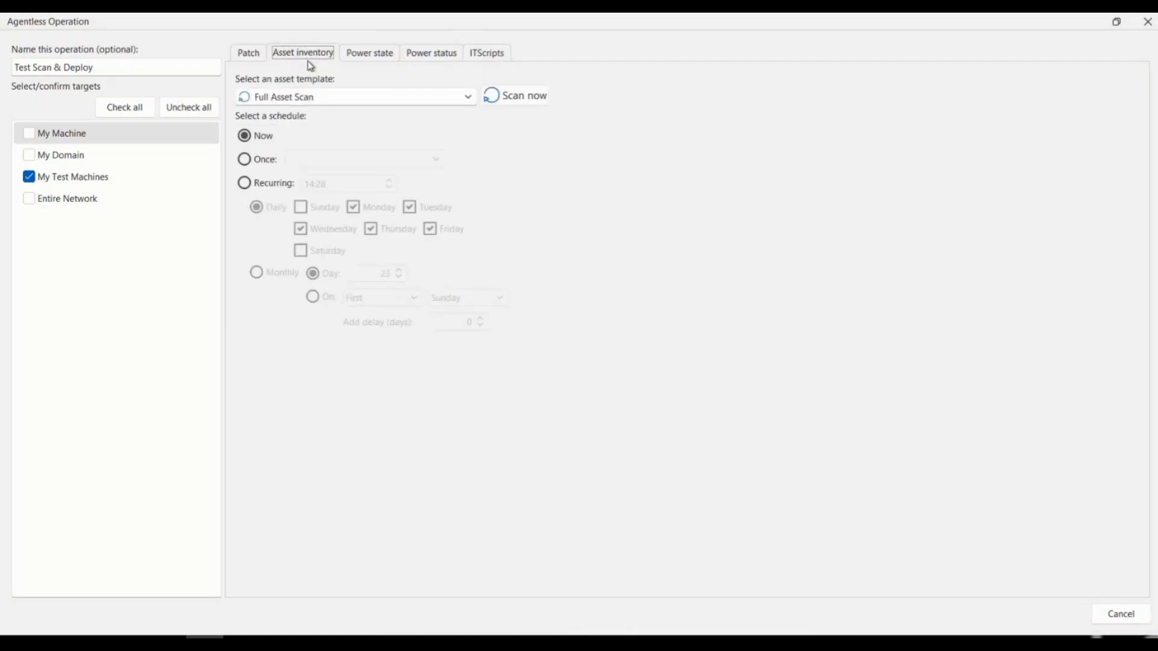
pyautogui.click(371, 60)
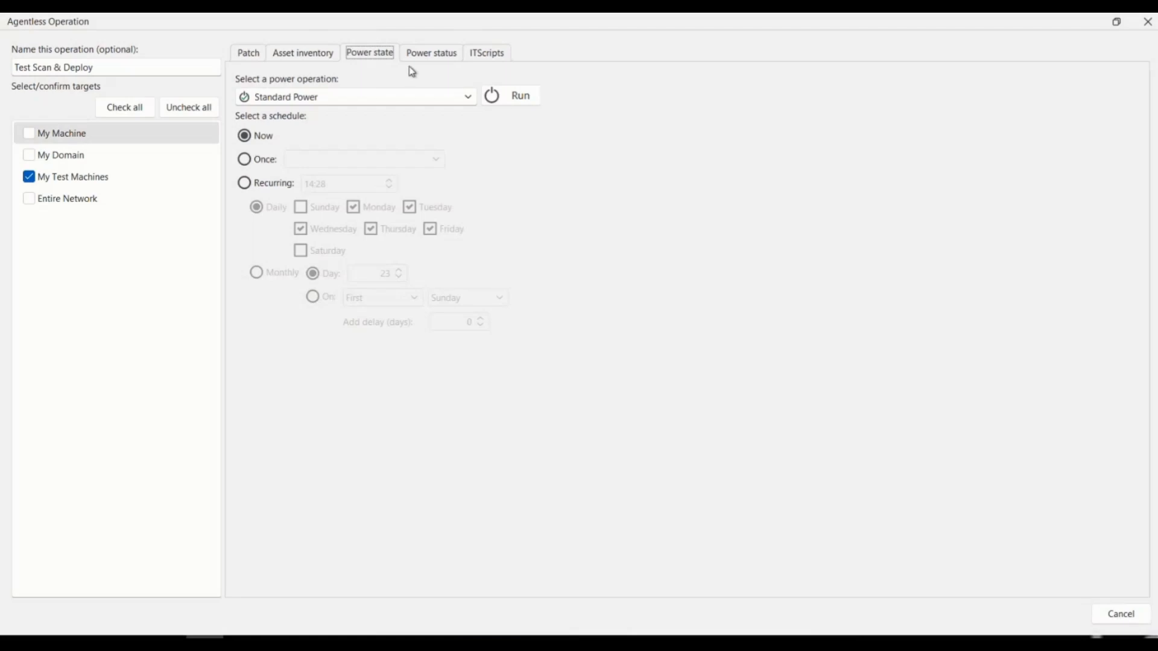
pyautogui.click(303, 60)
# - Return to the patch settings and choose the All Patches scan template
pyautogui.click(249, 54)
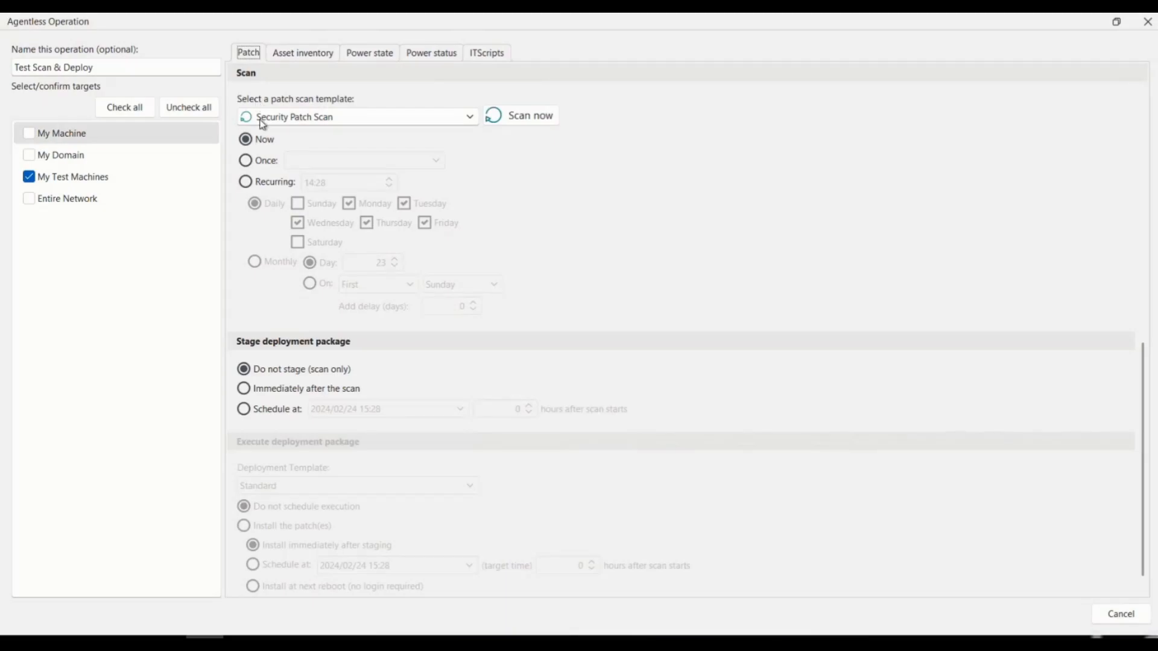
pyautogui.click(469, 116)
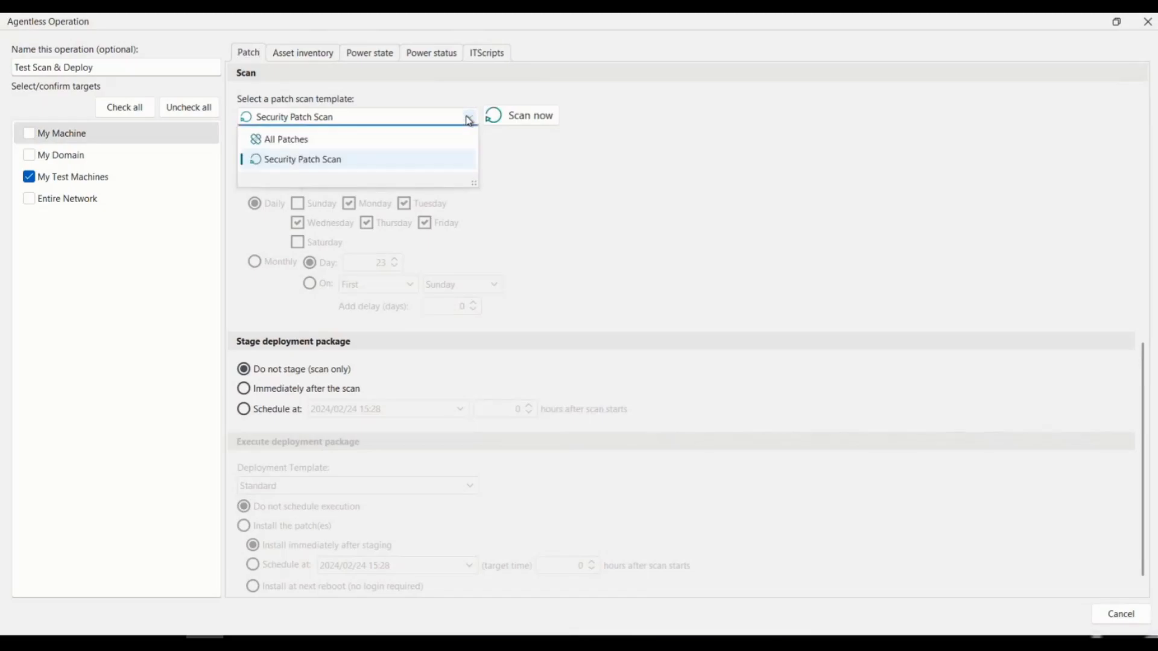
pyautogui.click(313, 146)
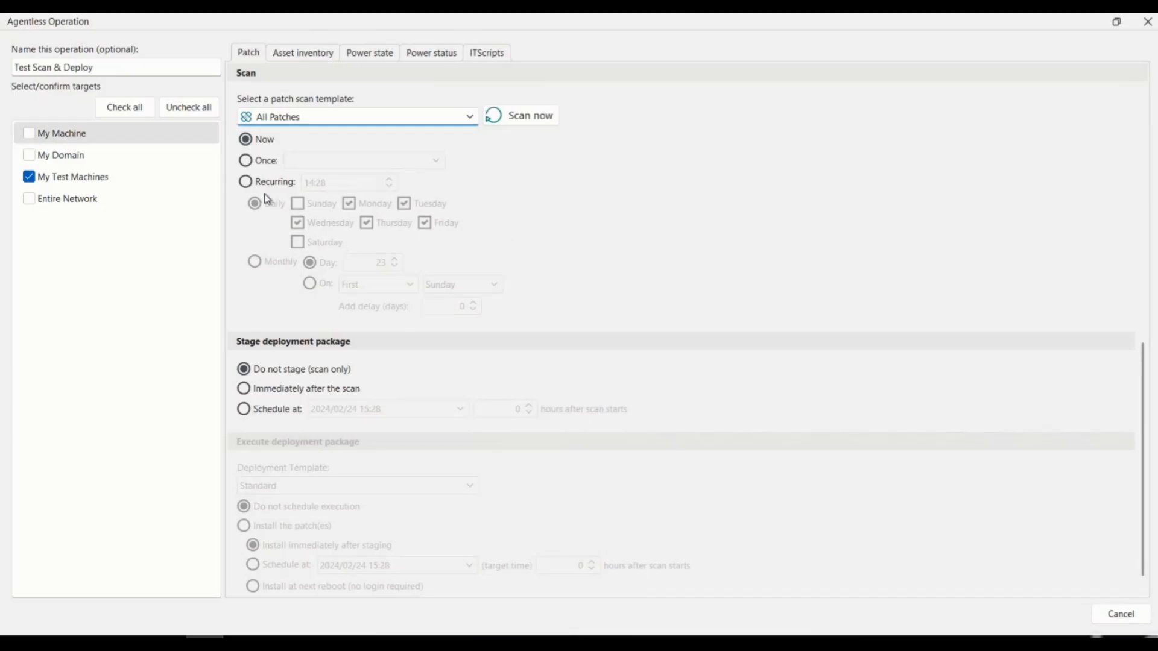
# - Set the patch scan to recur monthly on the second Tuesday
pyautogui.click(245, 182)
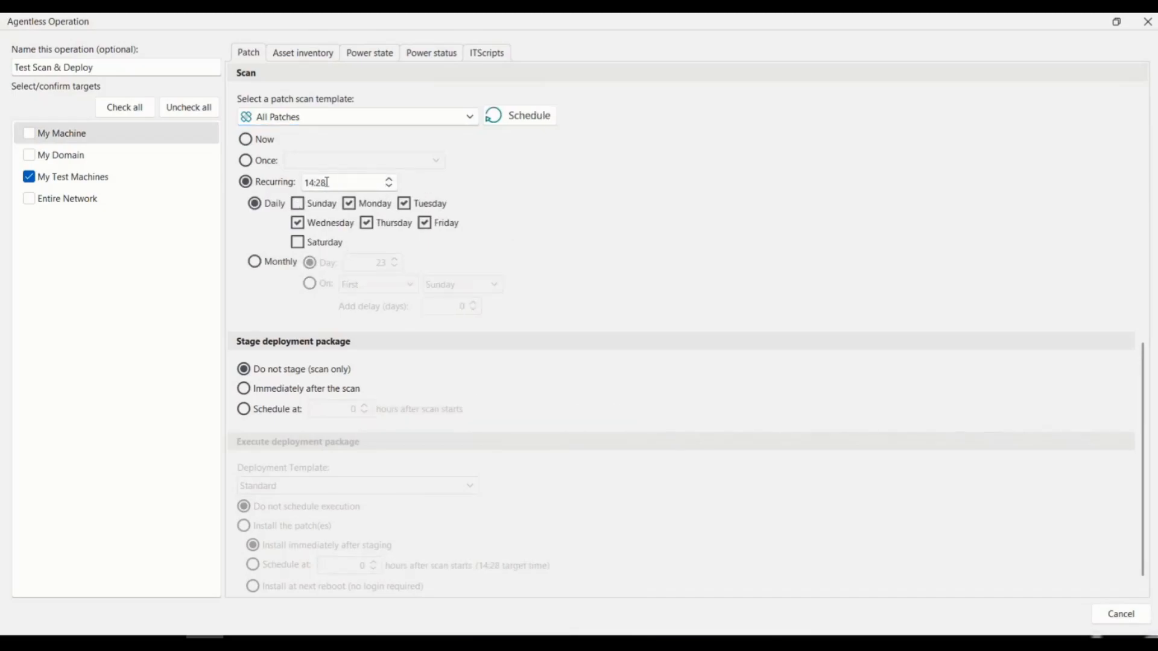
pyautogui.click(265, 265)
pyautogui.click(310, 284)
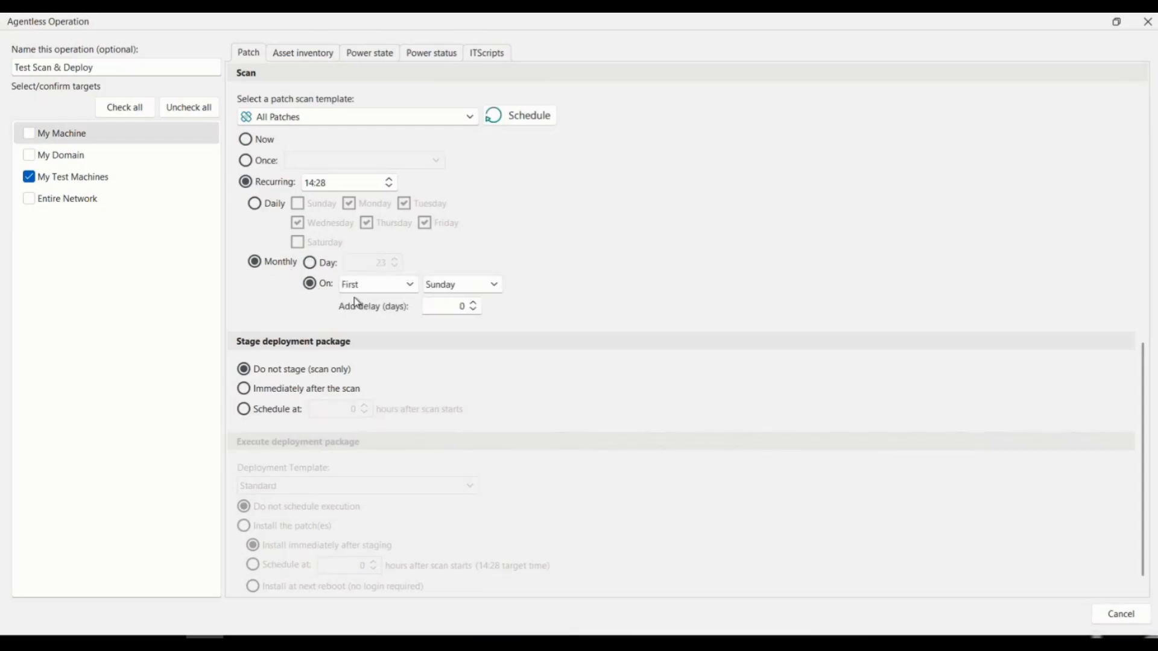
pyautogui.click(381, 290)
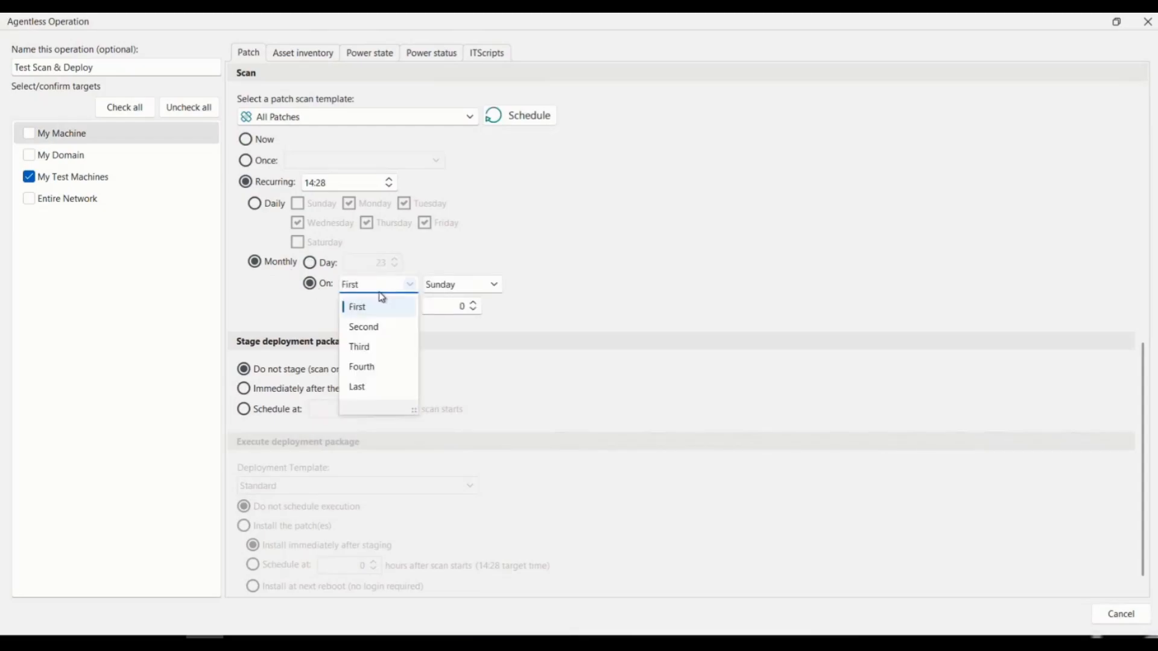
pyautogui.click(376, 328)
pyautogui.click(466, 288)
pyautogui.click(468, 347)
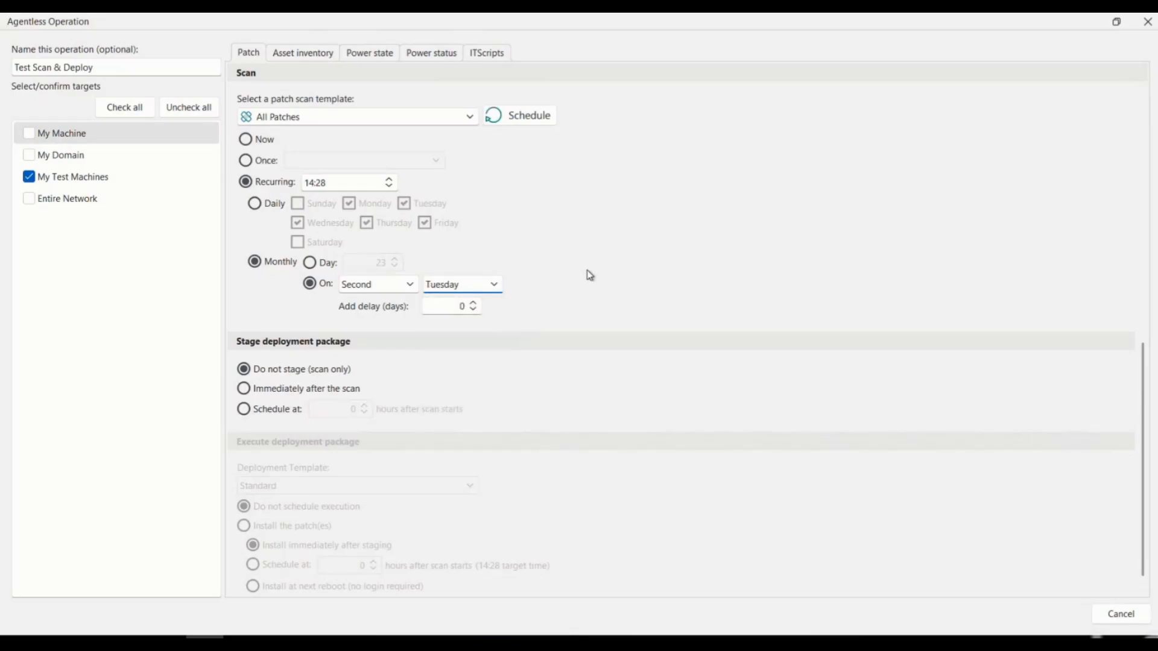
# - Change the monthly recurrence weekday to Wednesday, and switch the scan timing back to Now
pyautogui.click(494, 288)
pyautogui.click(478, 367)
pyautogui.click(495, 287)
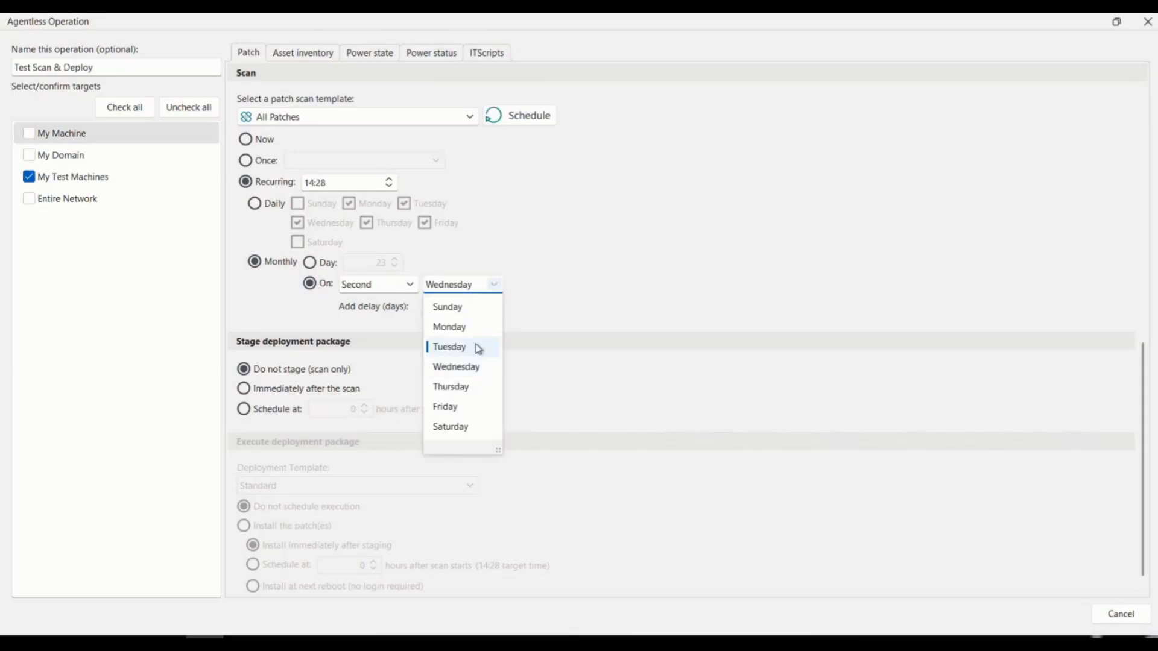
pyautogui.click(246, 140)
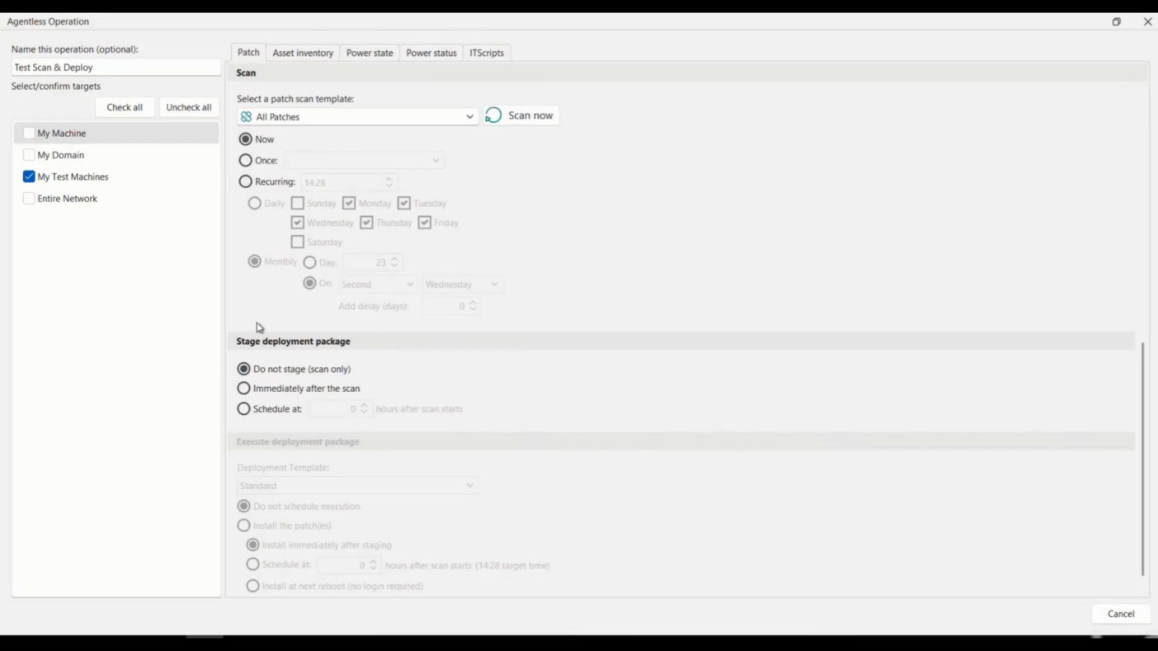
# - Stage the deployment package immediately after the scan with the Standard template, and have the patches install at next reboot
pyautogui.click(271, 391)
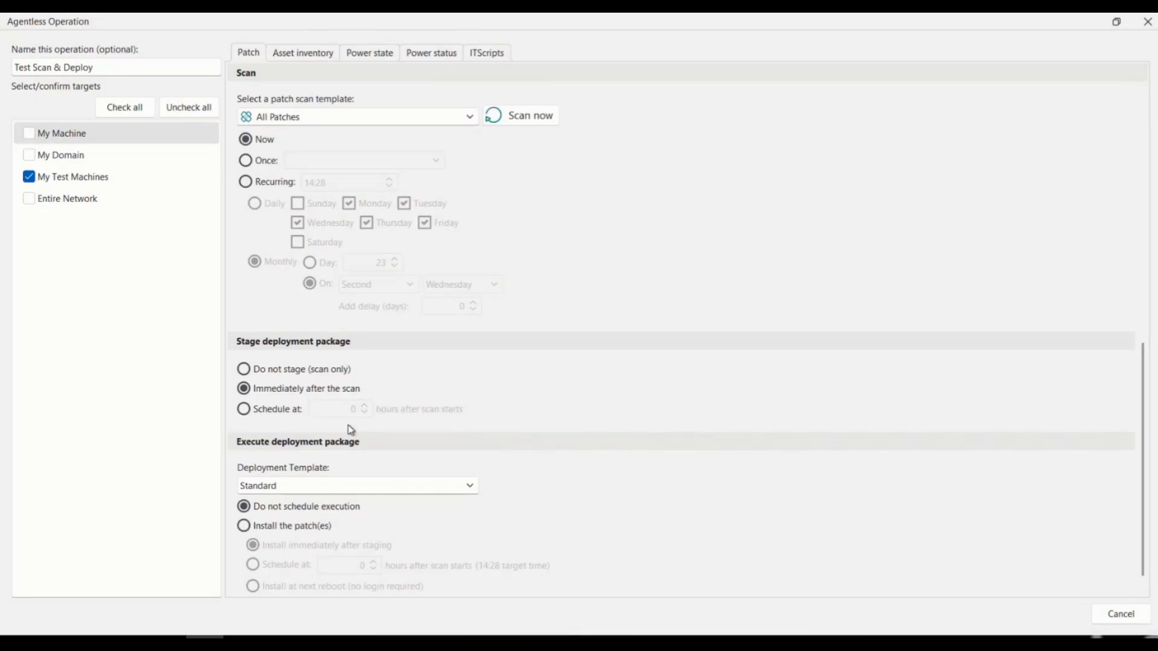
pyautogui.click(471, 492)
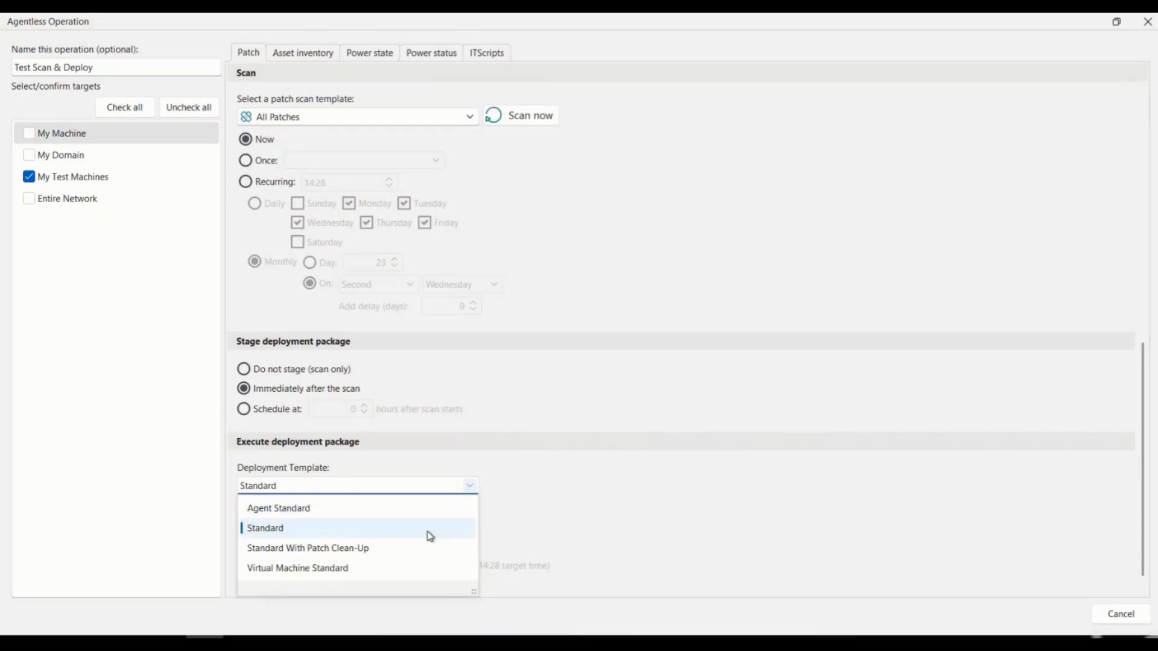
pyautogui.click(529, 507)
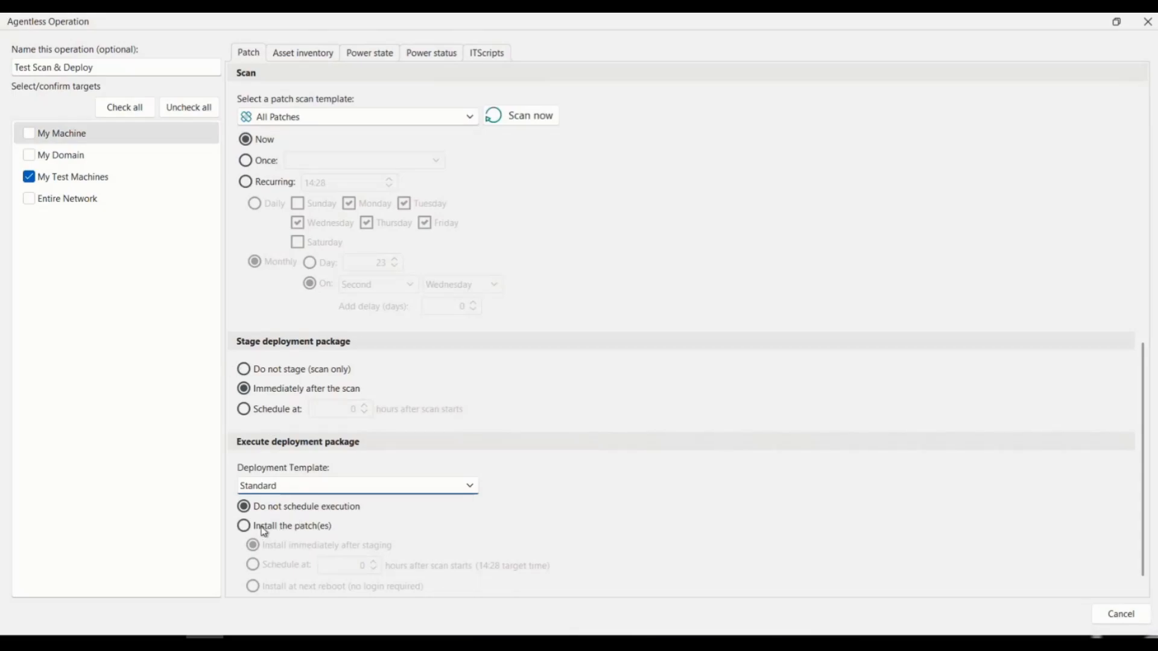
pyautogui.click(280, 534)
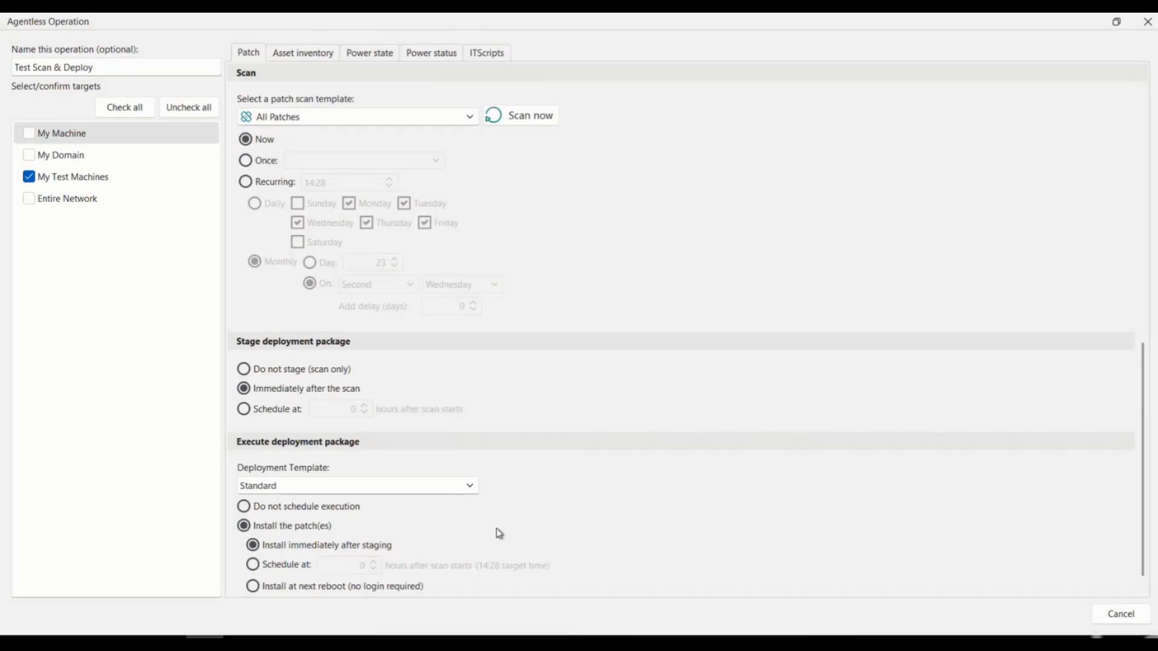
pyautogui.click(264, 589)
# - Set the operation to scan only, with no scheduled execution or staging, and run the scan immediately
pyautogui.click(263, 509)
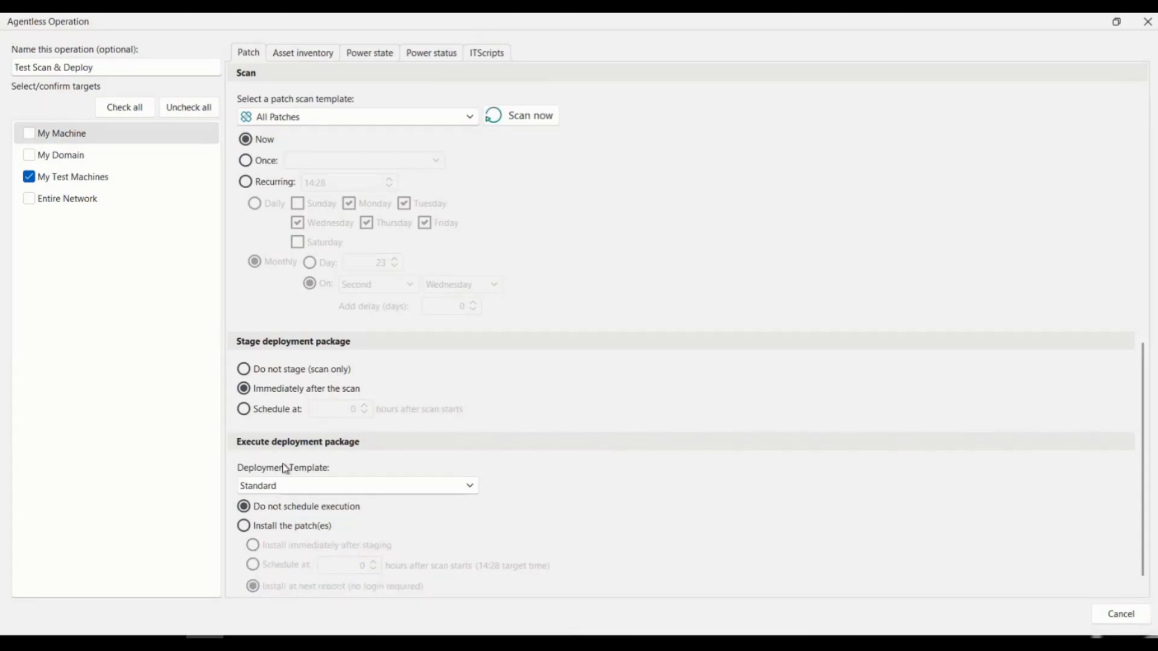
pyautogui.click(263, 372)
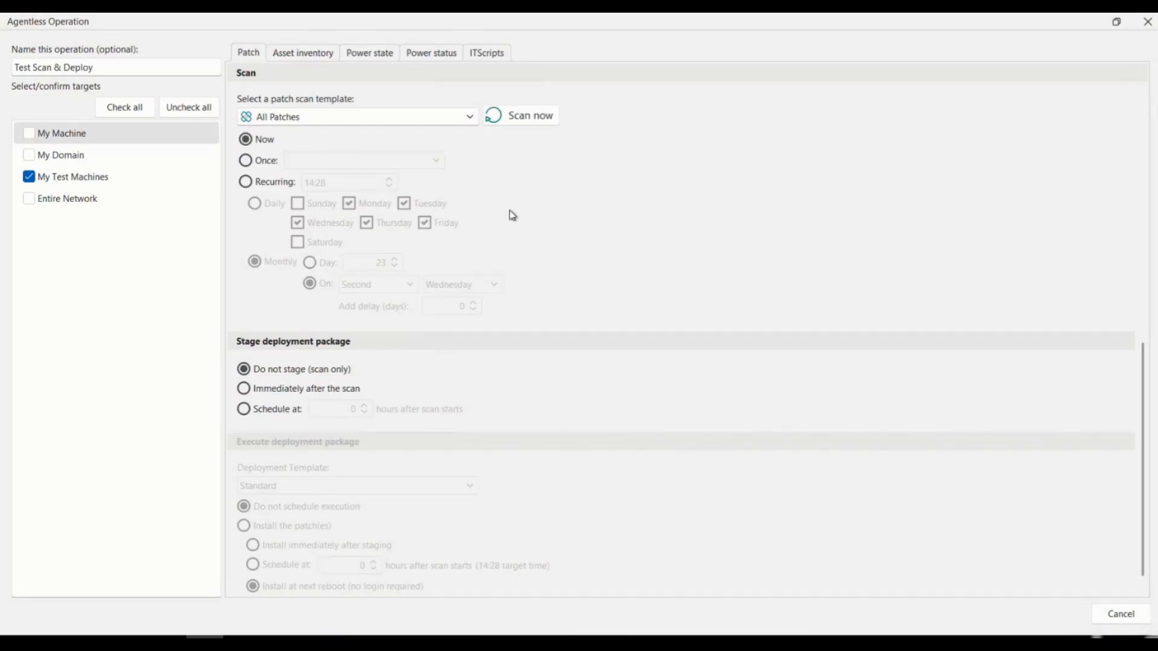
pyautogui.click(540, 118)
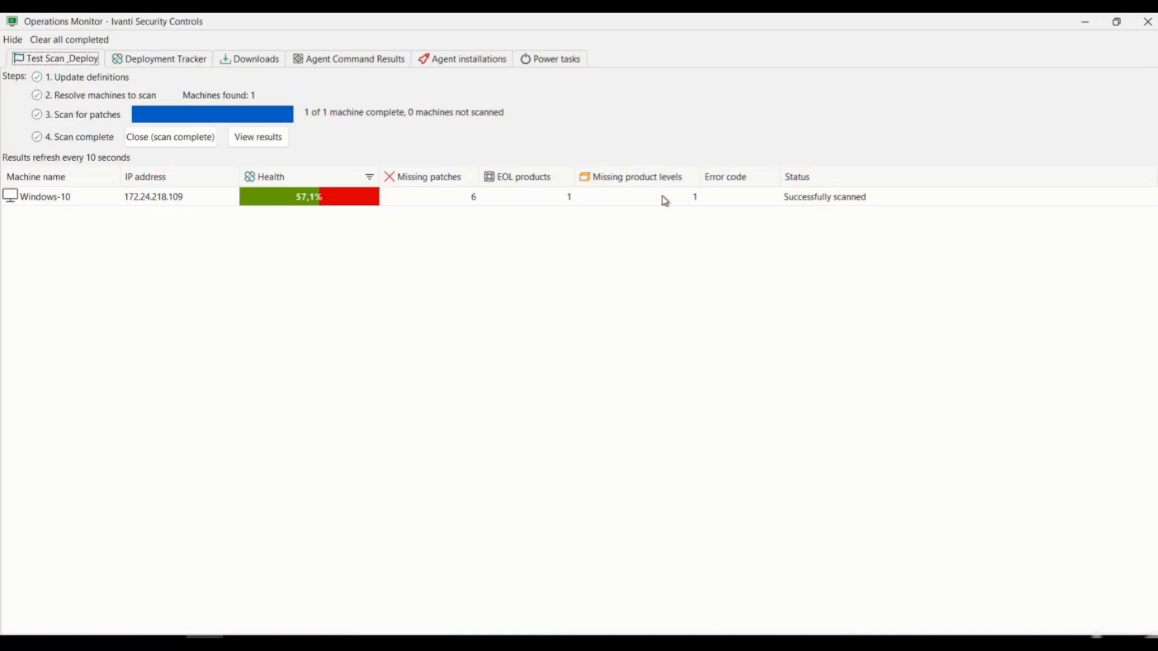
# - Open the scan results and review the unscanned machines list and the scanned machine's details
pyautogui.click(460, 198)
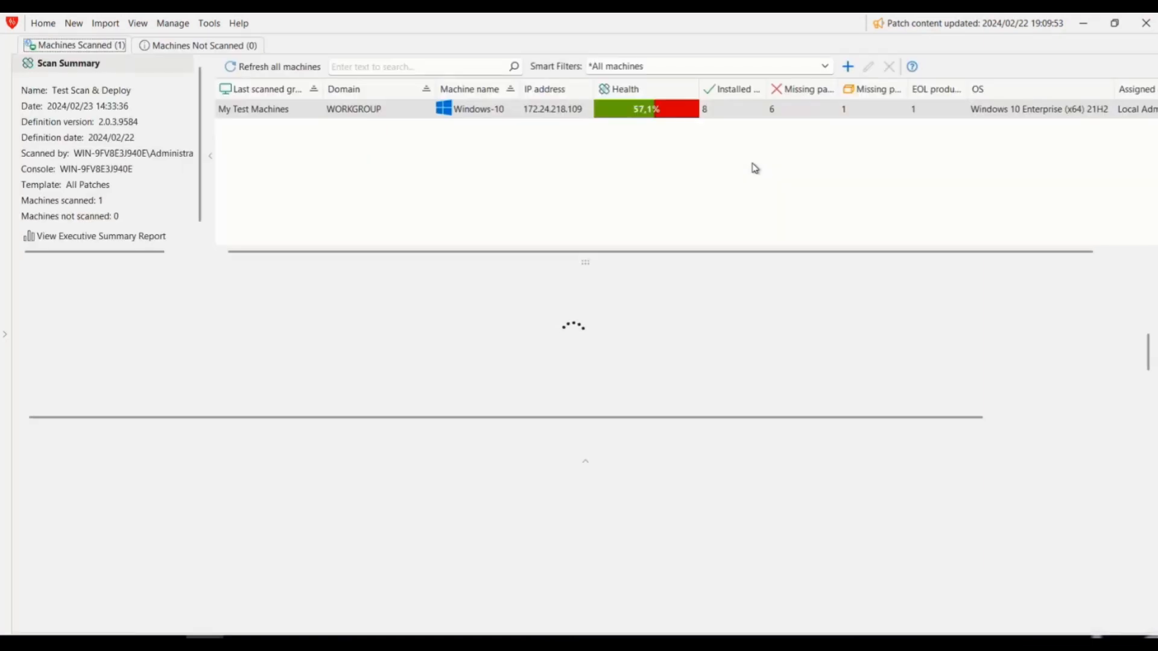
pyautogui.click(199, 46)
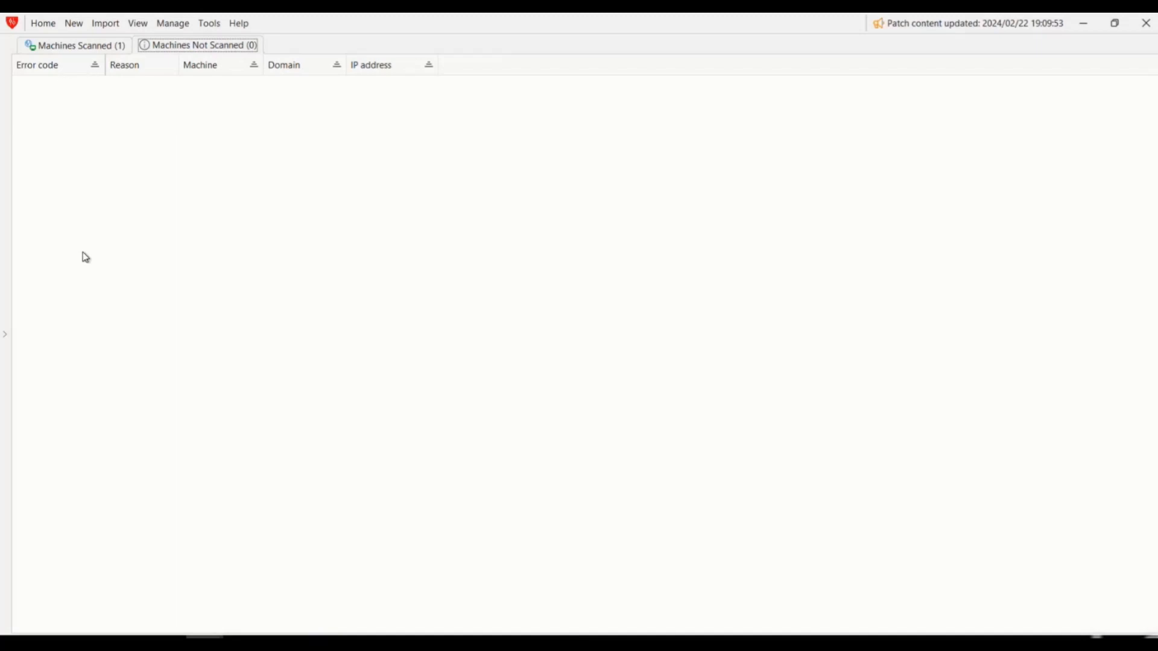
pyautogui.click(67, 50)
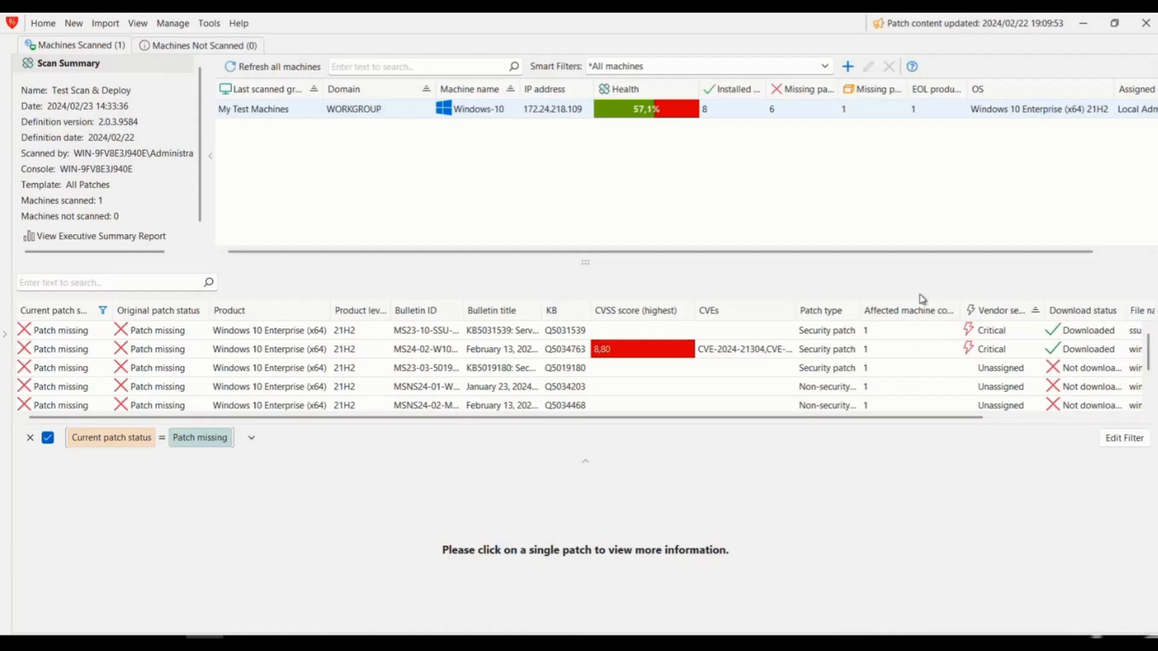
pyautogui.moveTo(920, 251); pyautogui.dragTo(1026, 251)
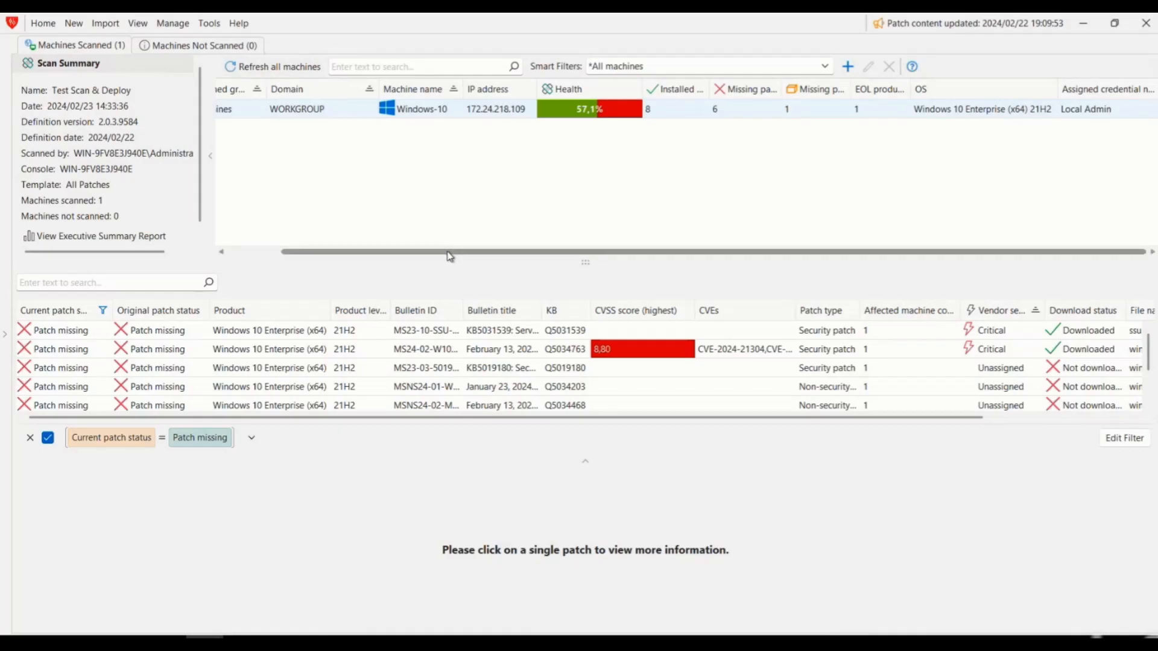
pyautogui.moveTo(450, 257); pyautogui.dragTo(336, 258)
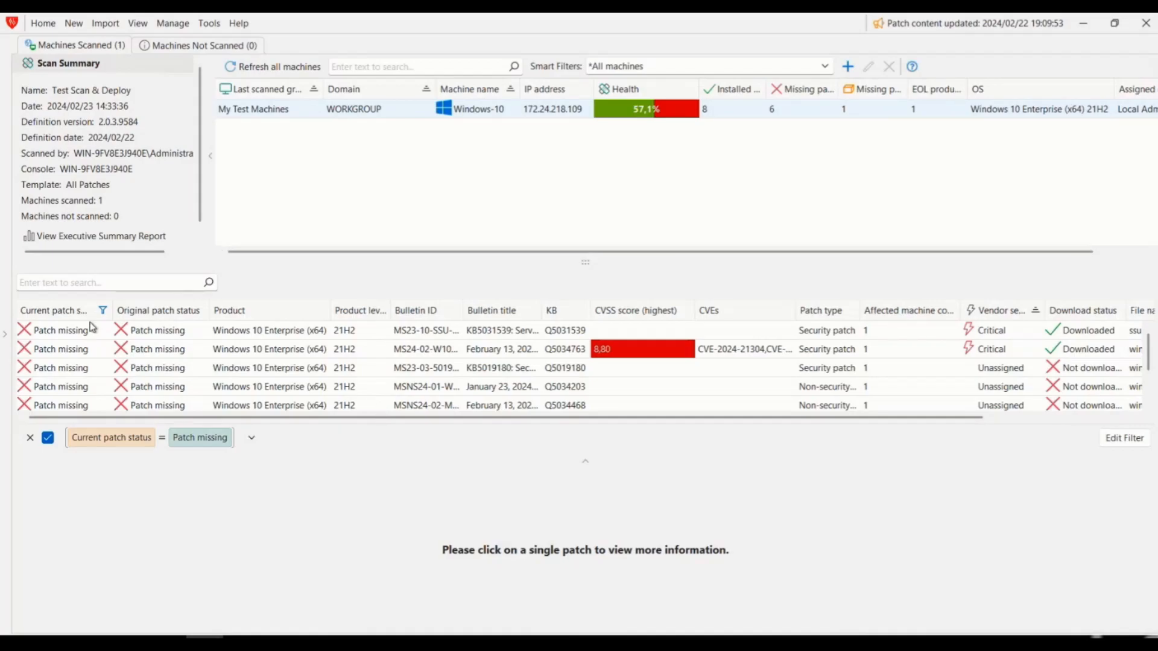
# - Remove the patch status filter and view the details of the Product Level Missing entry
pyautogui.click(30, 438)
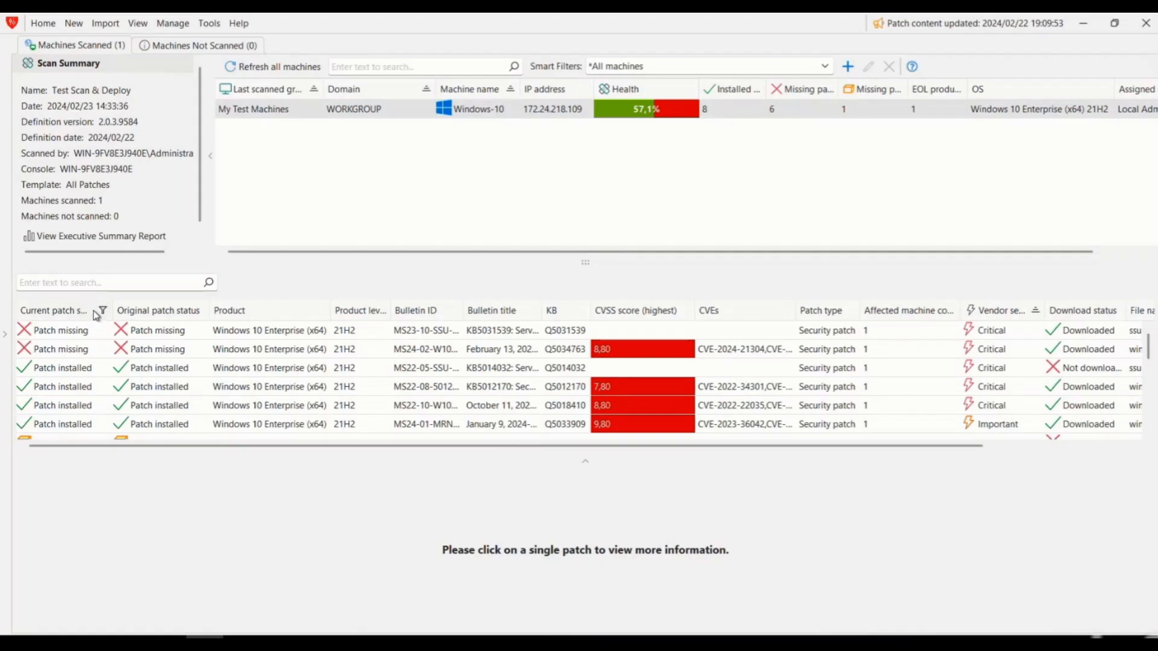
pyautogui.scroll(-2, 81, 348)
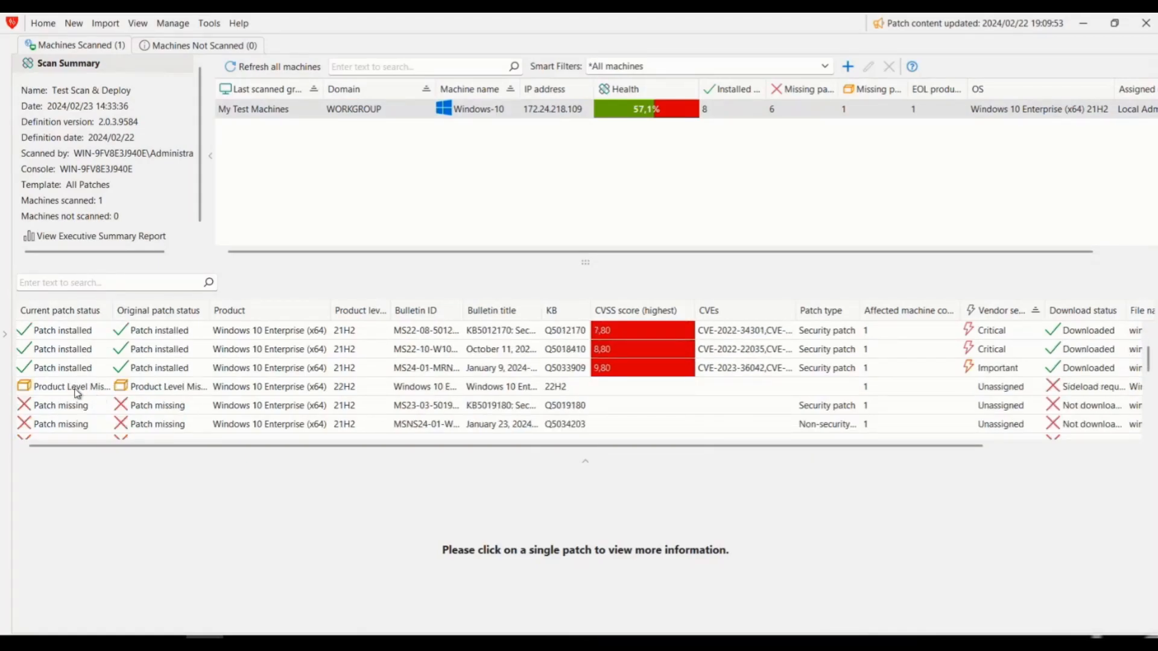
pyautogui.click(78, 390)
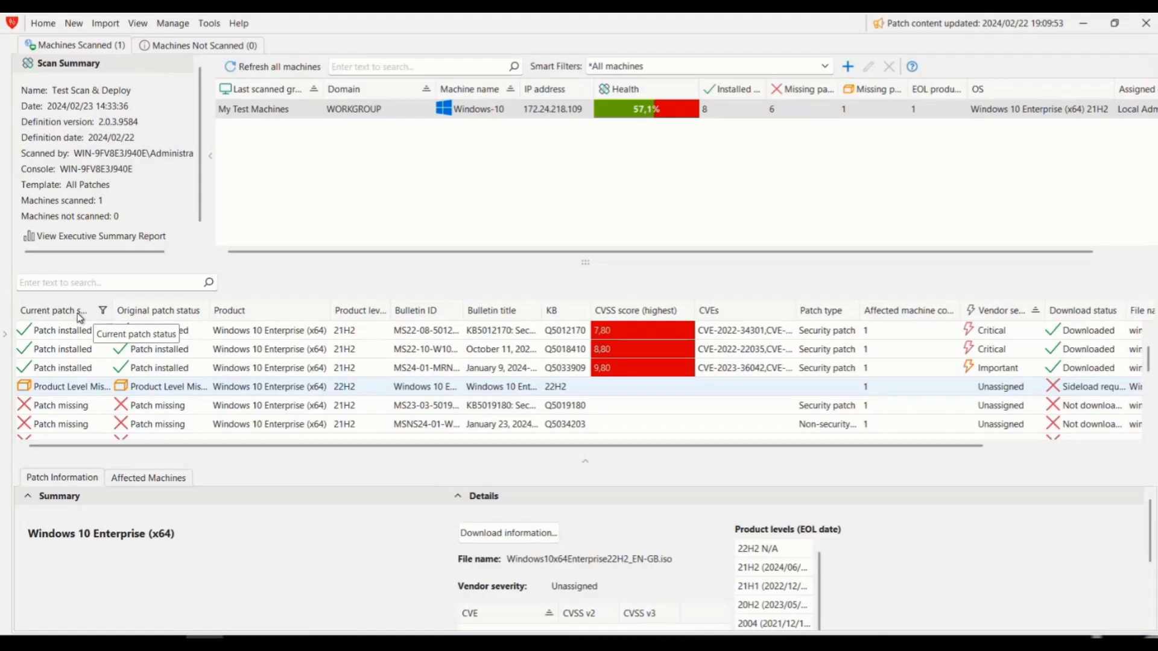
# - Filter the current patch status to Patch missing and select all patches in the filtered list
pyautogui.click(102, 310)
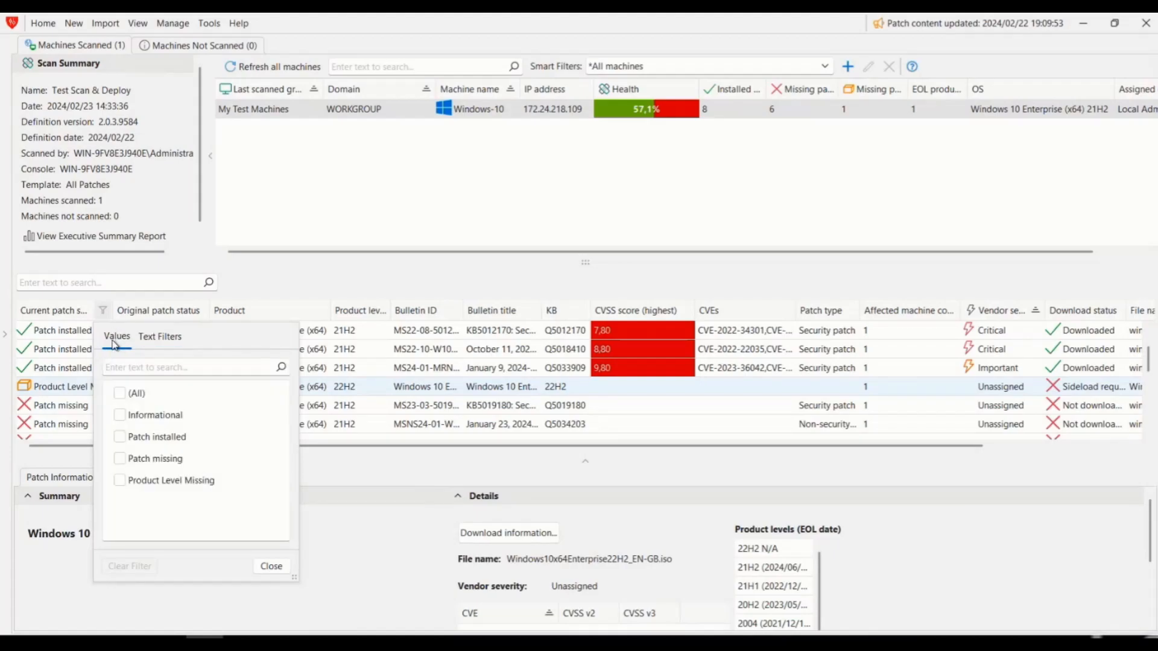
pyautogui.click(128, 461)
pyautogui.click(272, 566)
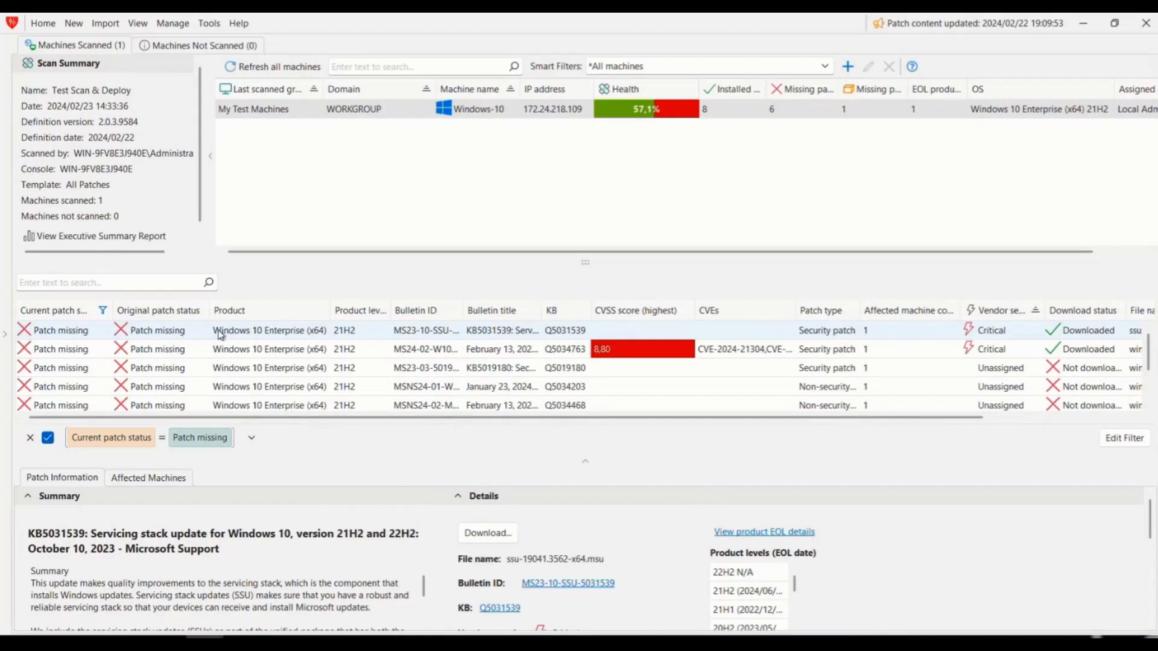
pyautogui.hotkey('ctrl', 'a')
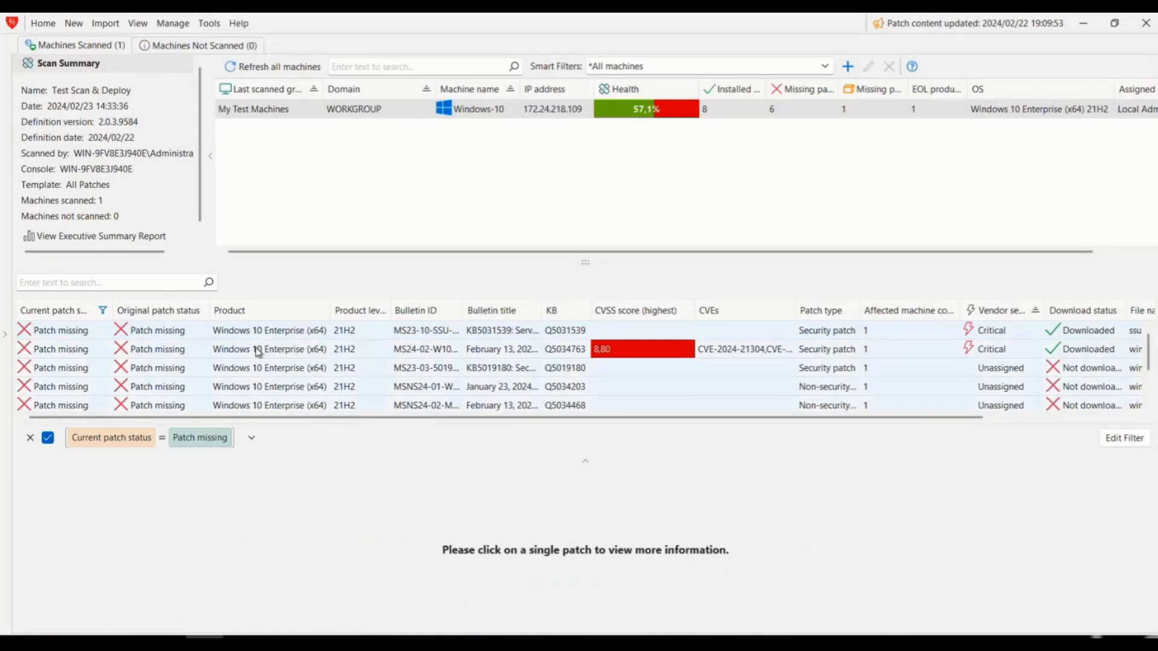
# - Select only the missing MS23-10-SSU patch (Q5031539) and open the deployment configuration for it in a maximized window
pyautogui.rightClick(259, 338)
pyautogui.moveTo(348, 352)
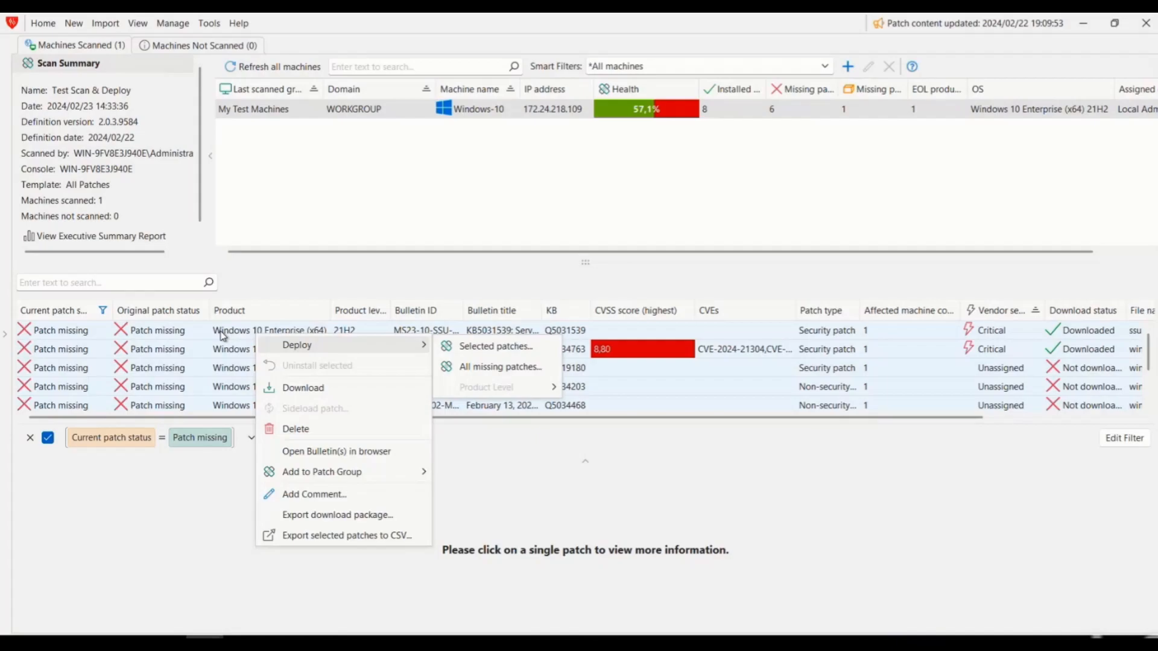
pyautogui.click(249, 336)
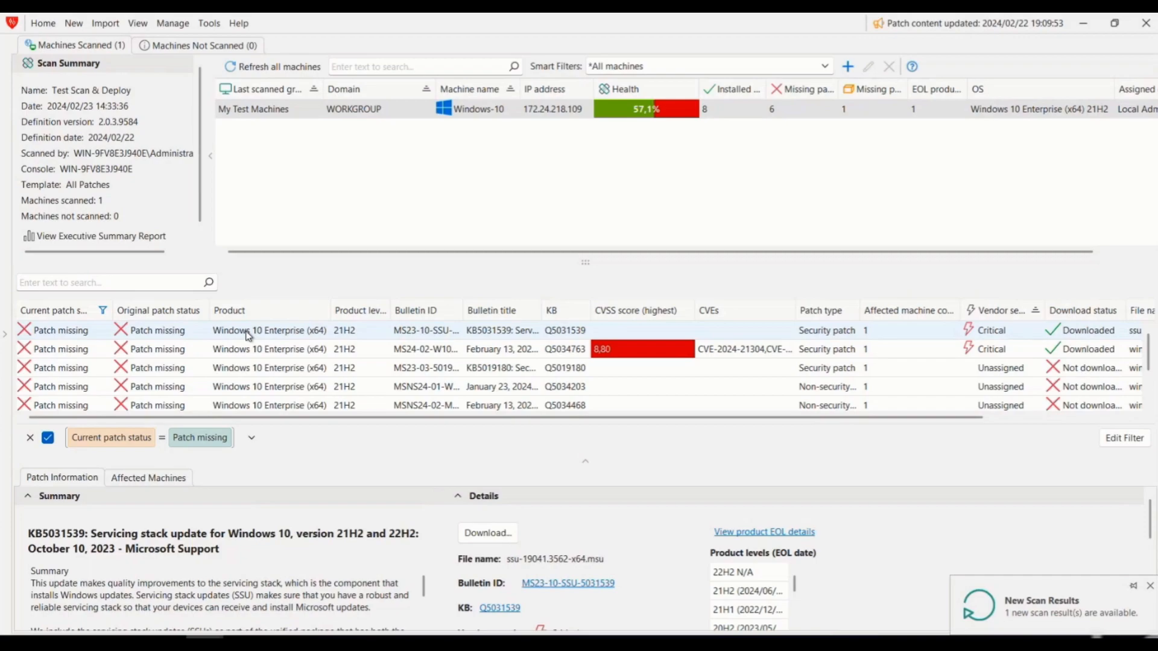
pyautogui.rightClick(260, 334)
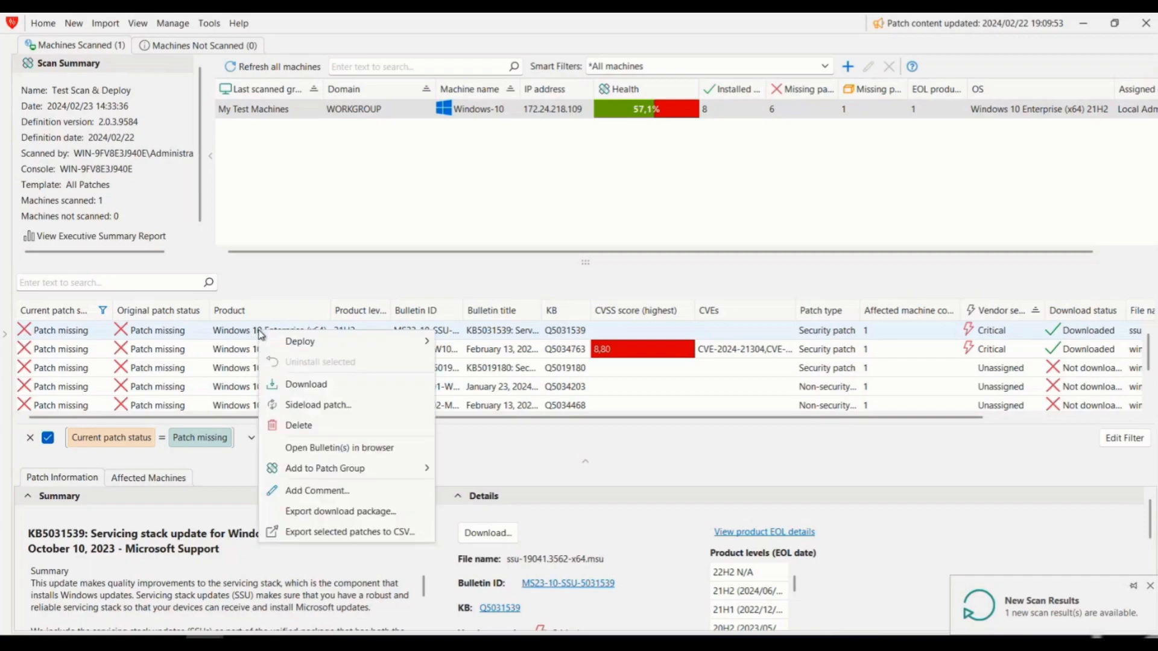
pyautogui.moveTo(323, 346)
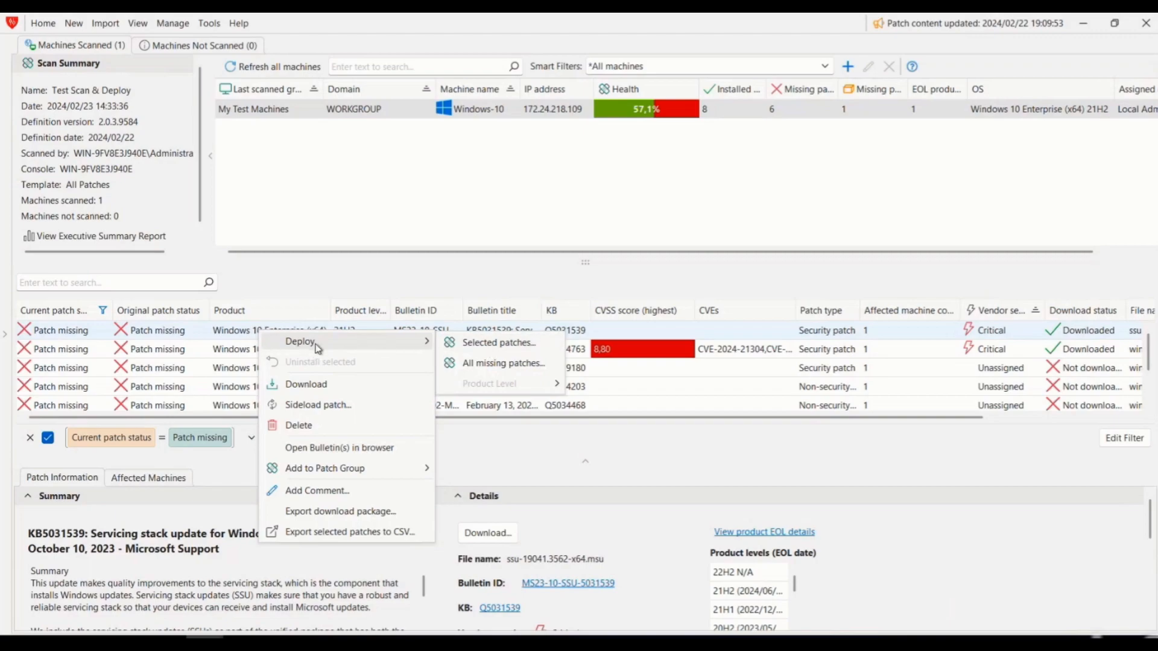
pyautogui.click(514, 351)
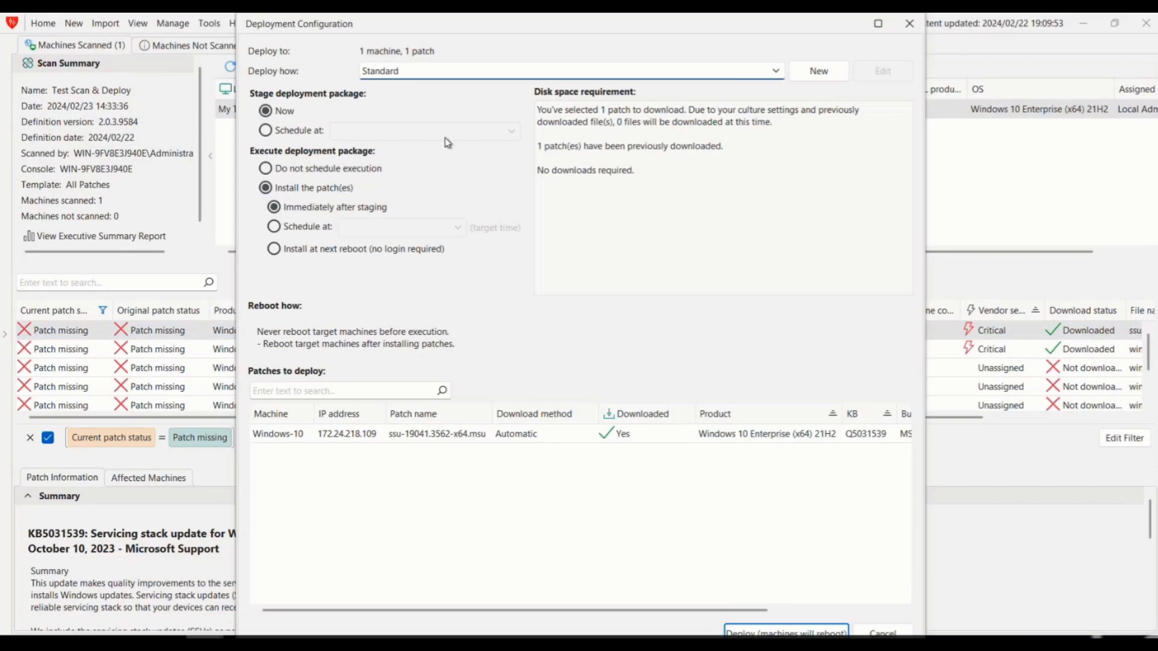
pyautogui.click(879, 25)
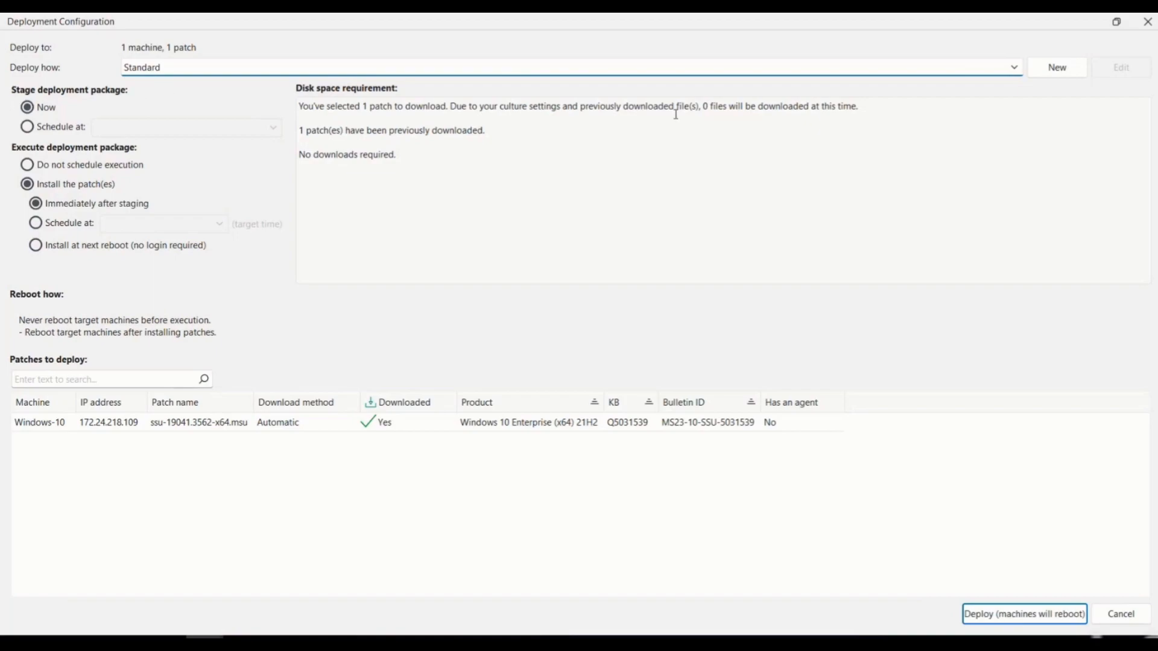
# - Check the available deployment templates and open a new deployment template in a maximized window
pyautogui.click(1013, 71)
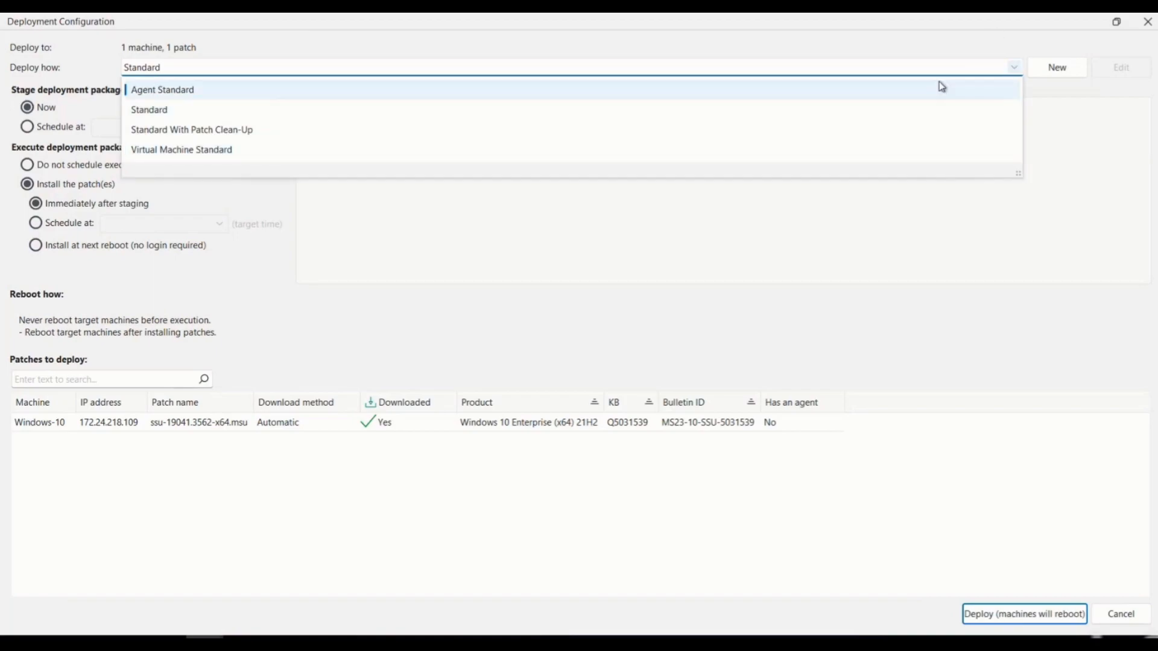
pyautogui.click(1065, 95)
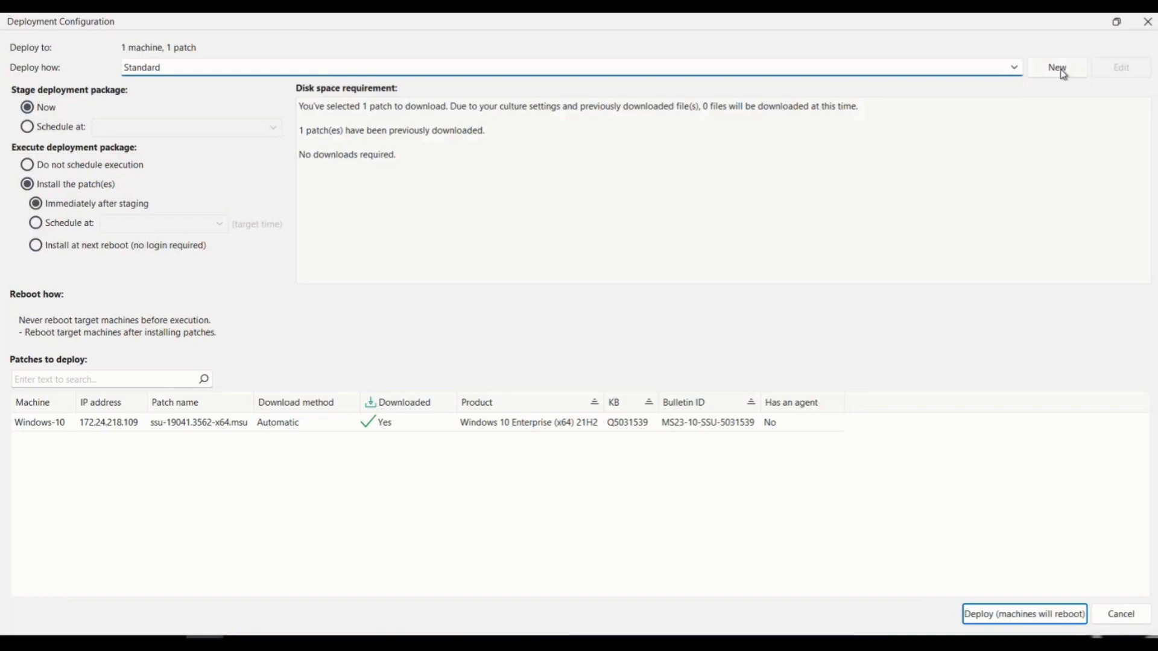
pyautogui.click(1064, 74)
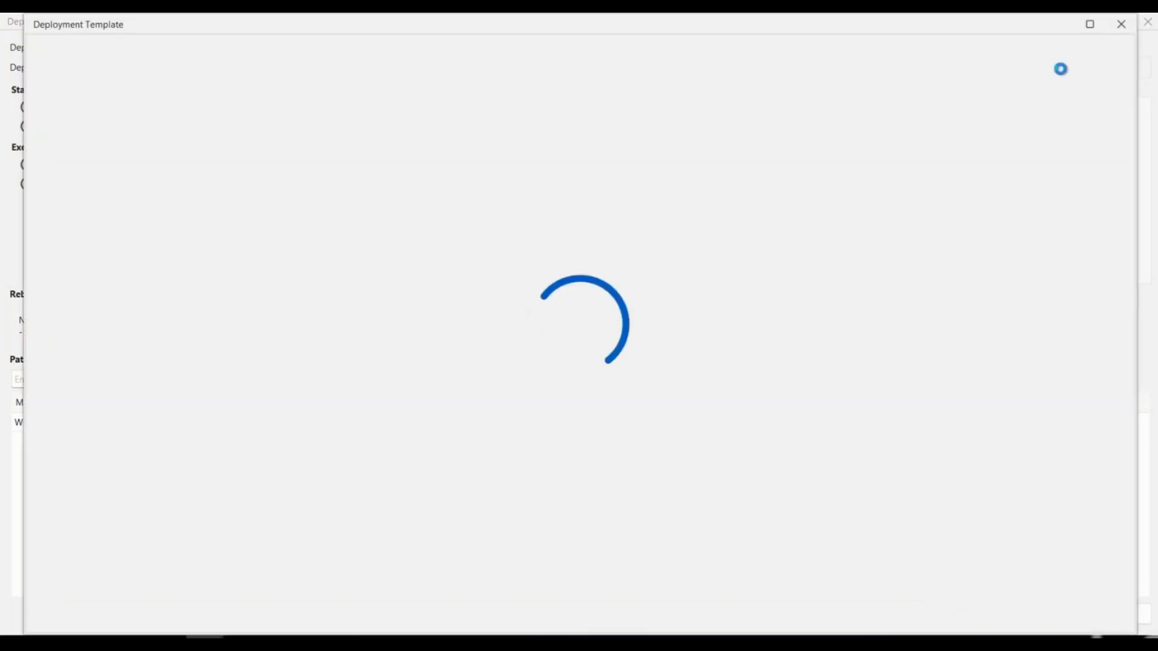
pyautogui.click(1090, 24)
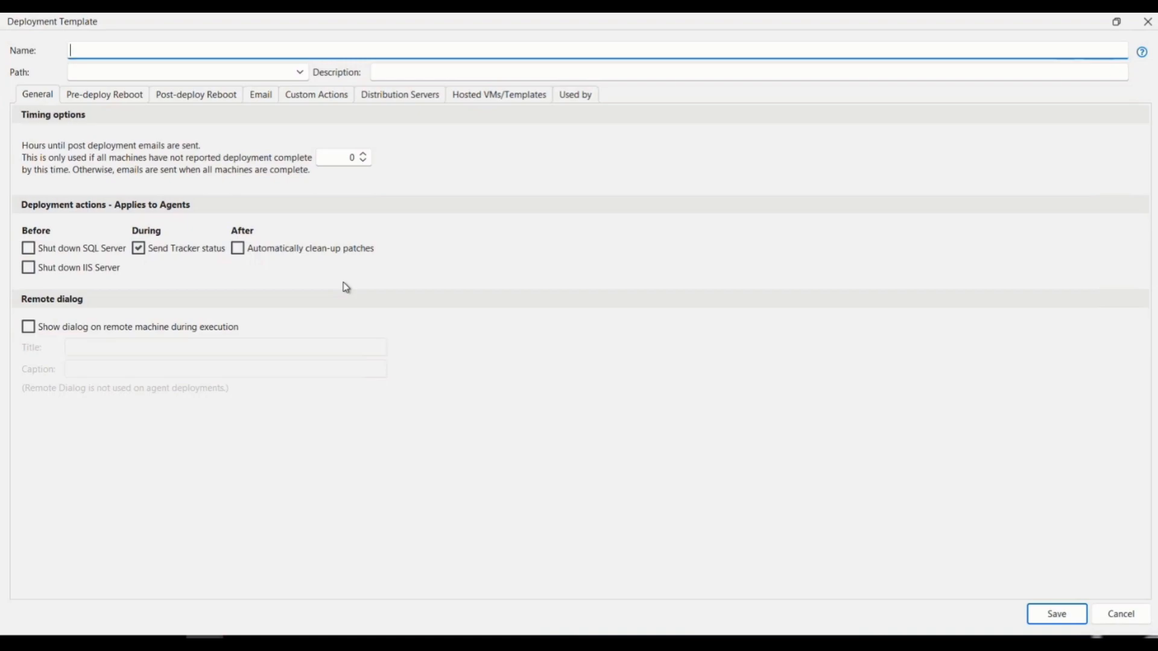
# - Try always rebooting before deployment, alerting the logged-on user, forcing the action after 10 minutes, or forcing it on 2024/02/24 14:39
pyautogui.click(101, 100)
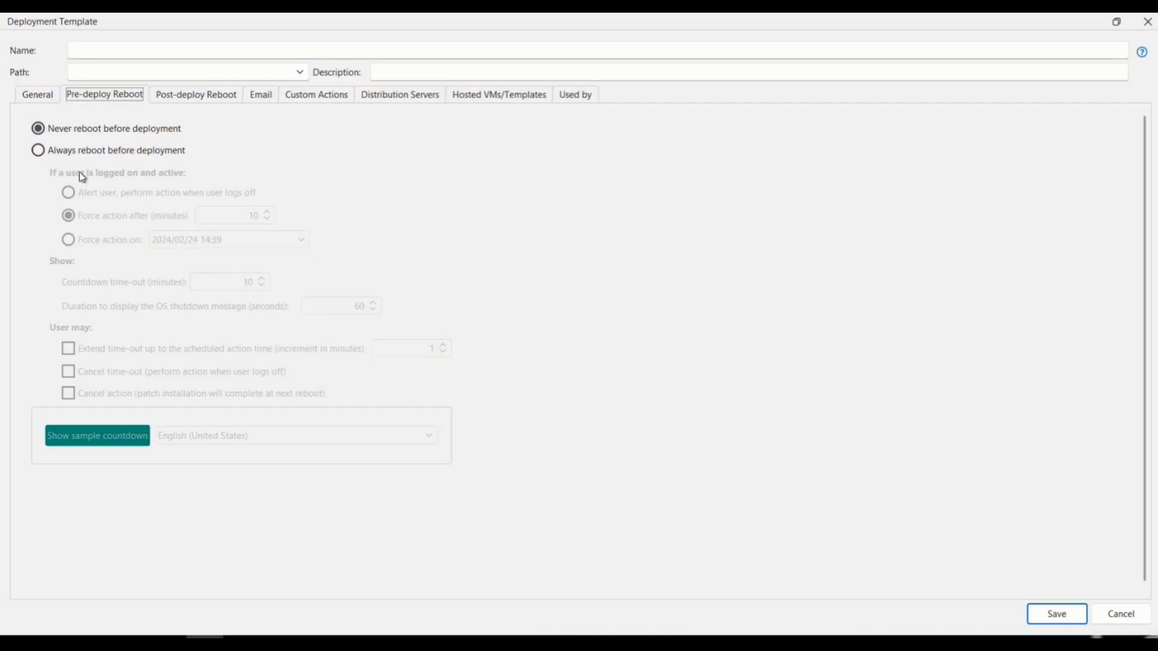
pyautogui.click(111, 152)
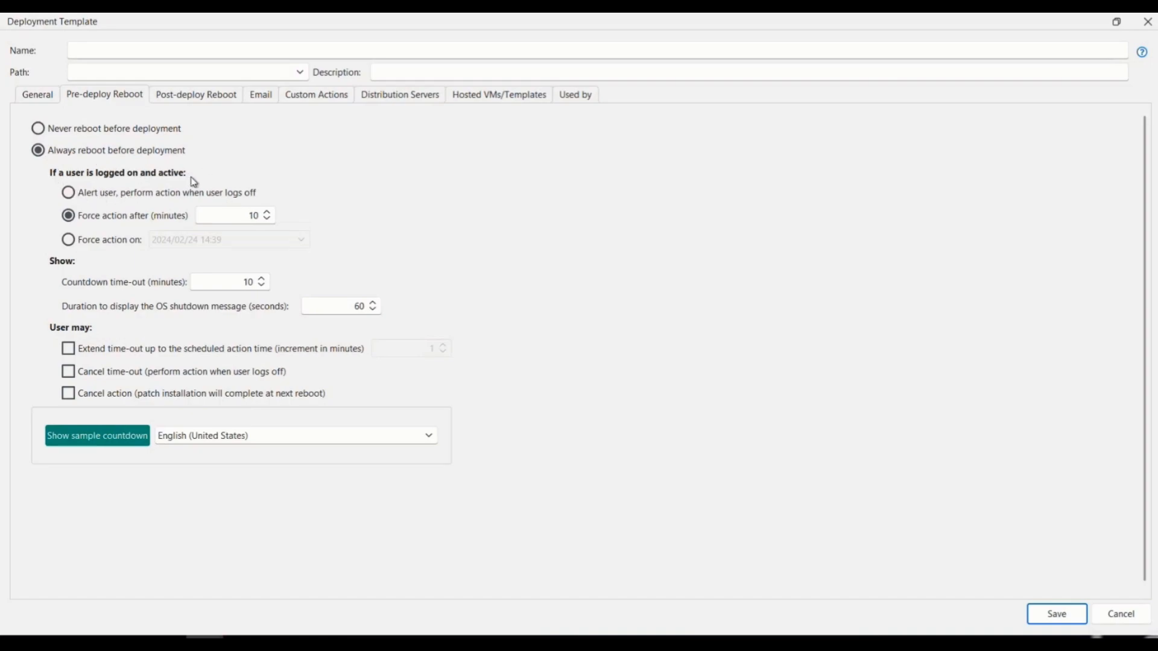
pyautogui.click(69, 194)
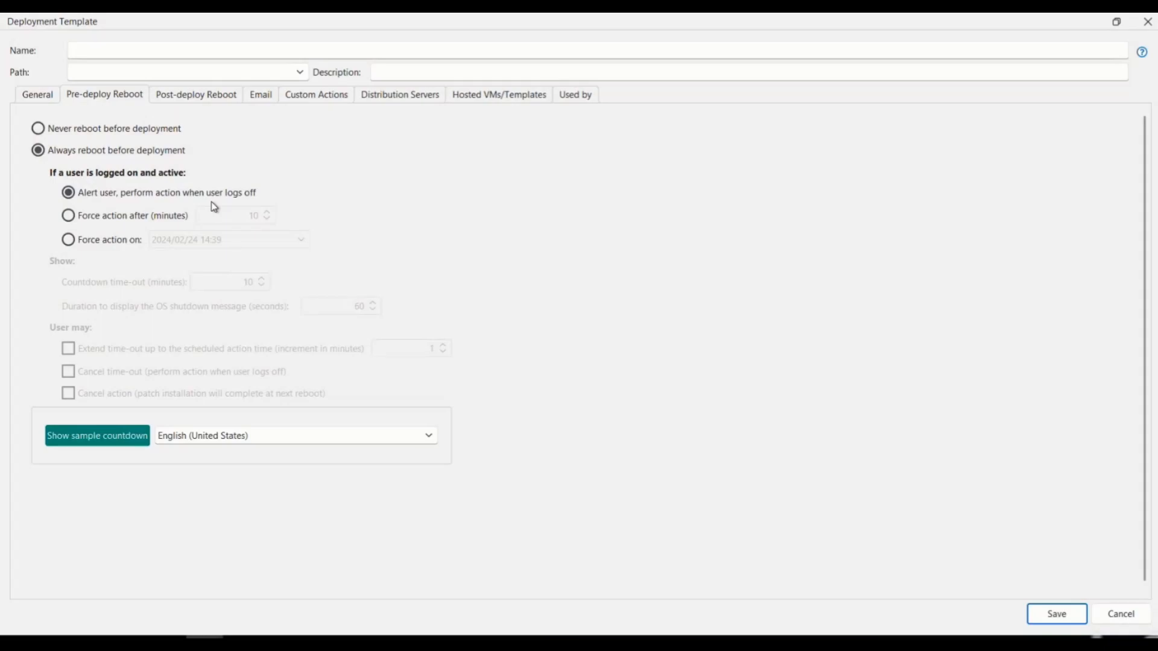
pyautogui.click(119, 218)
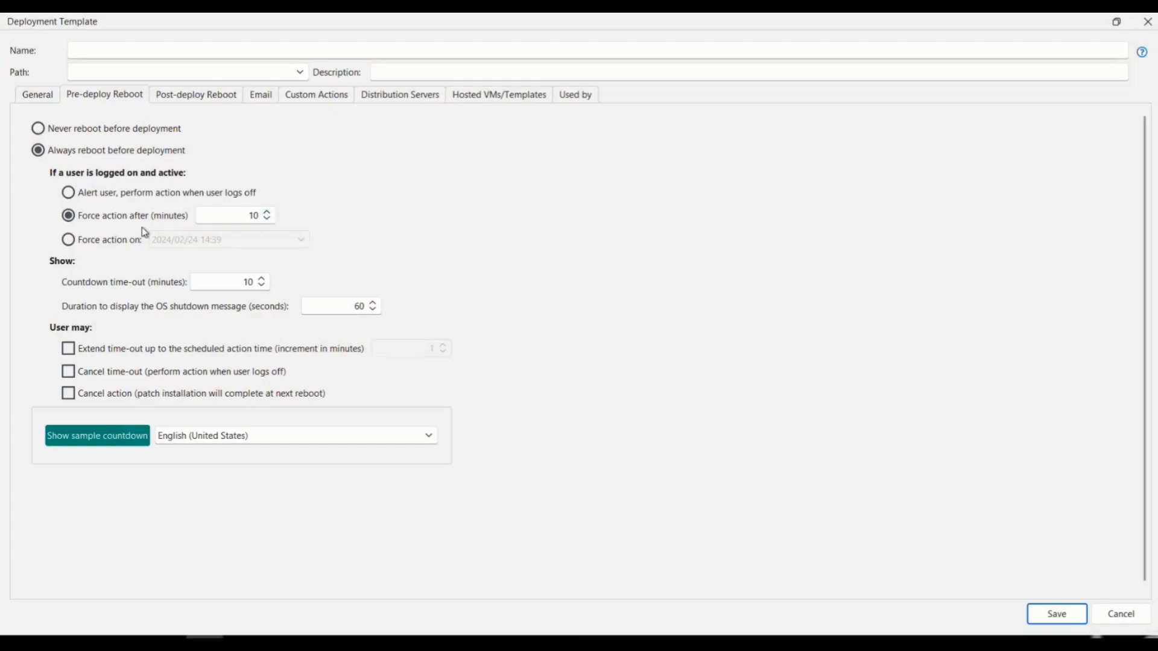
pyautogui.click(96, 245)
pyautogui.click(105, 215)
pyautogui.click(97, 245)
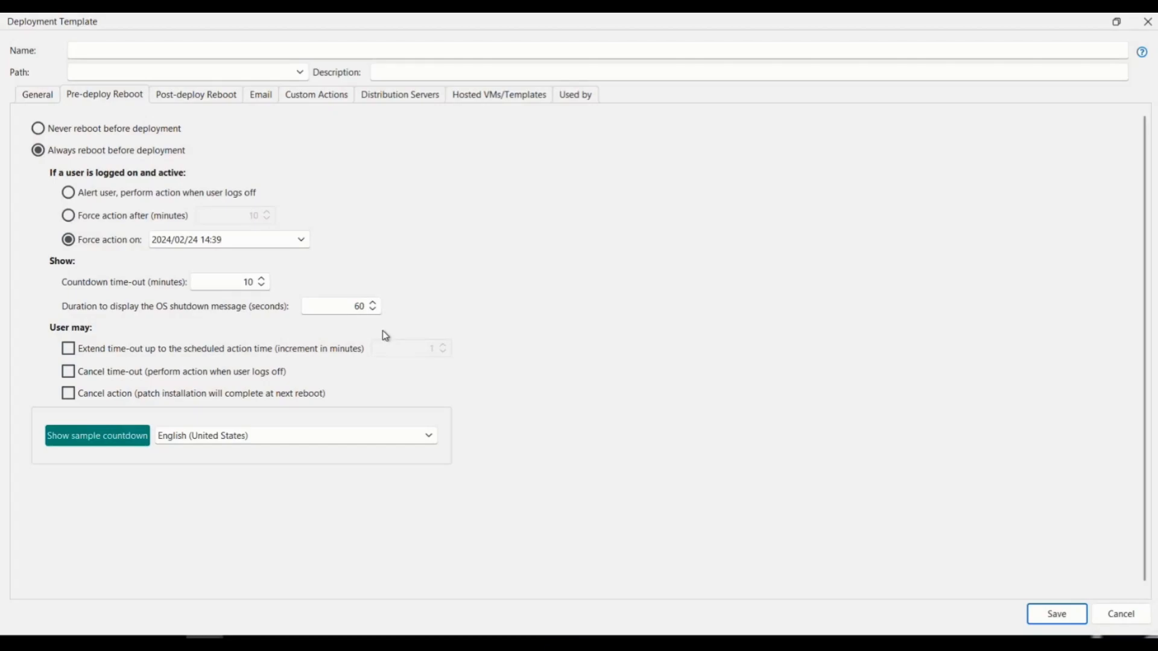
# - Try the user time-out extension, choose to alert the logged-on user, and set the template to never reboot before deployment
pyautogui.click(72, 352)
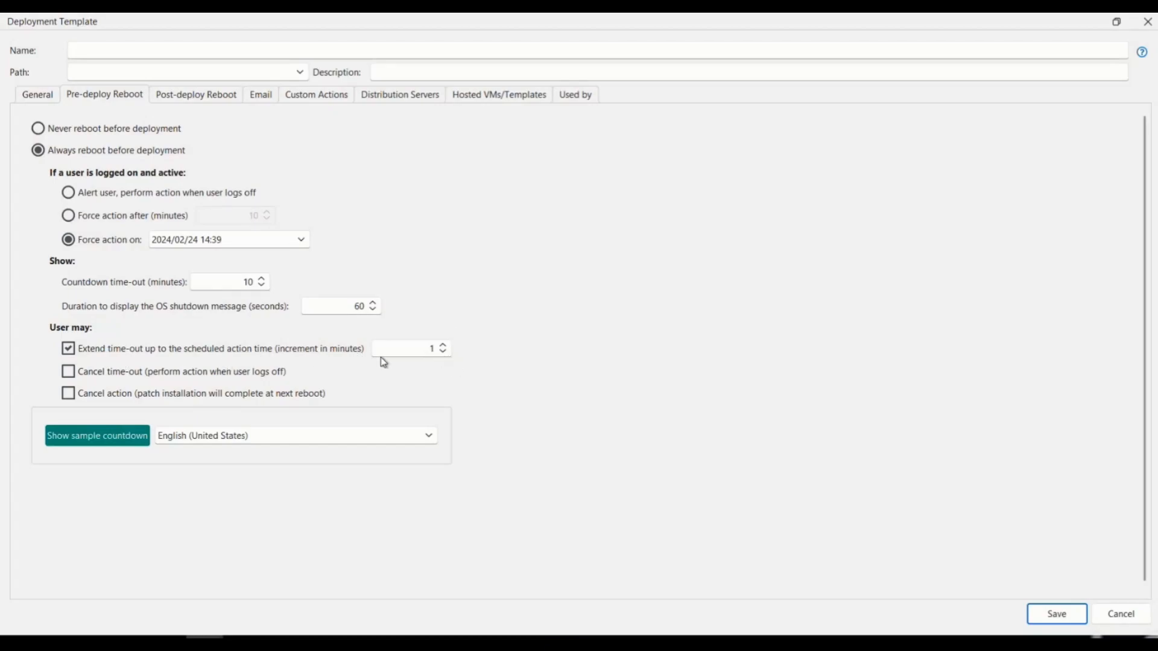
pyautogui.click(69, 353)
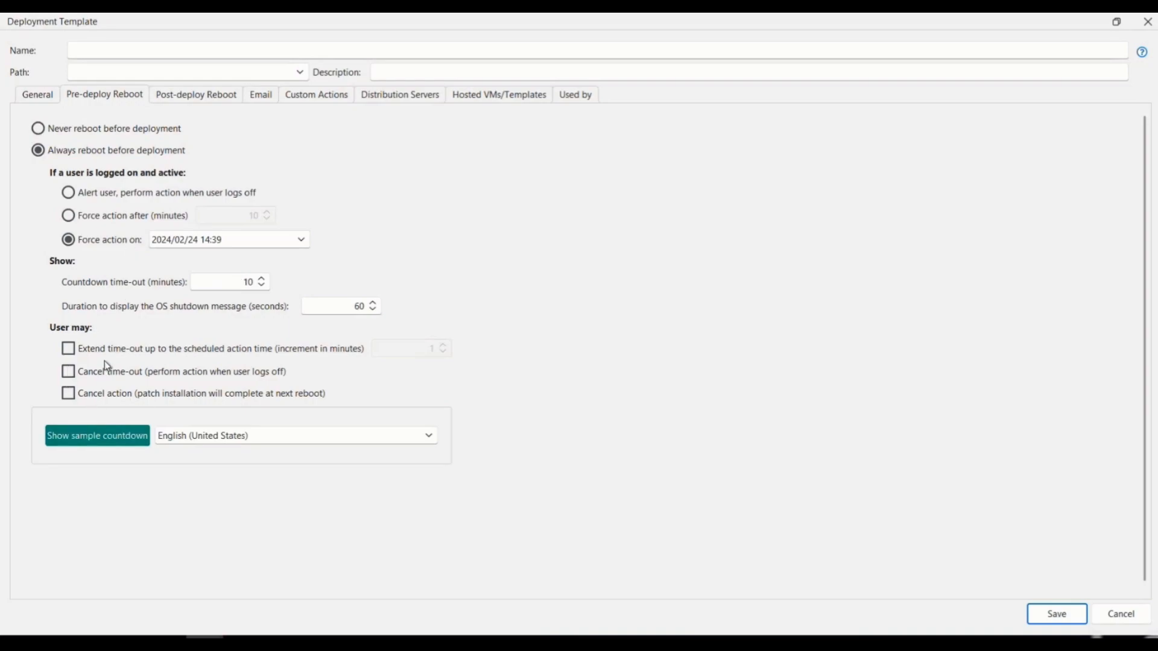
pyautogui.click(71, 193)
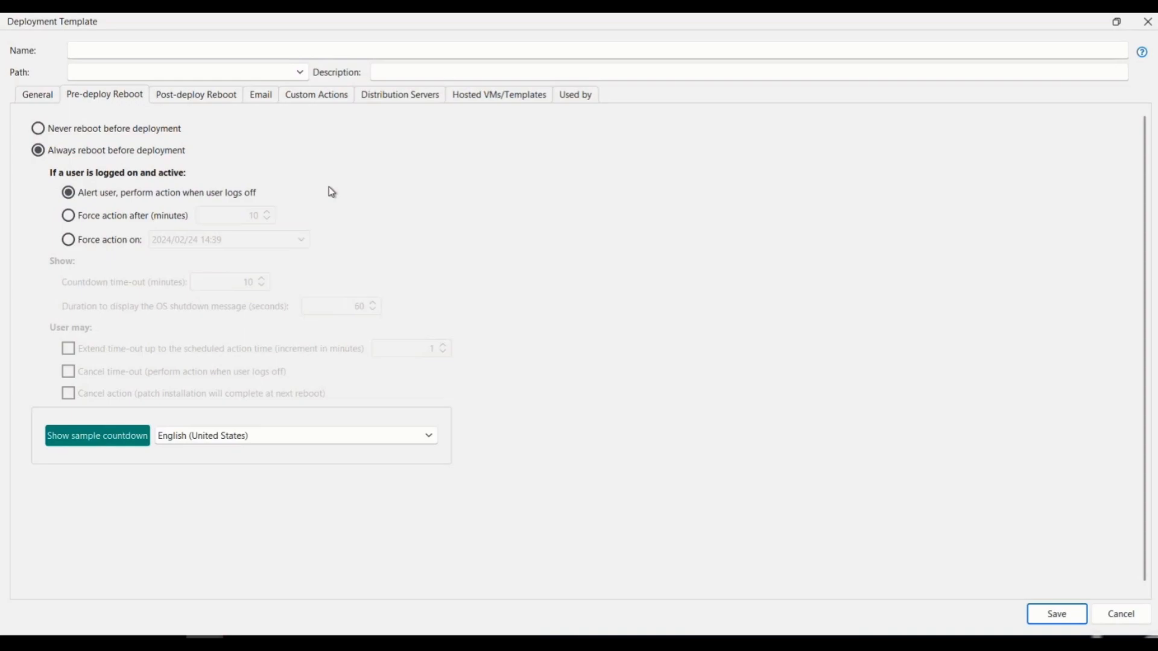
pyautogui.click(57, 132)
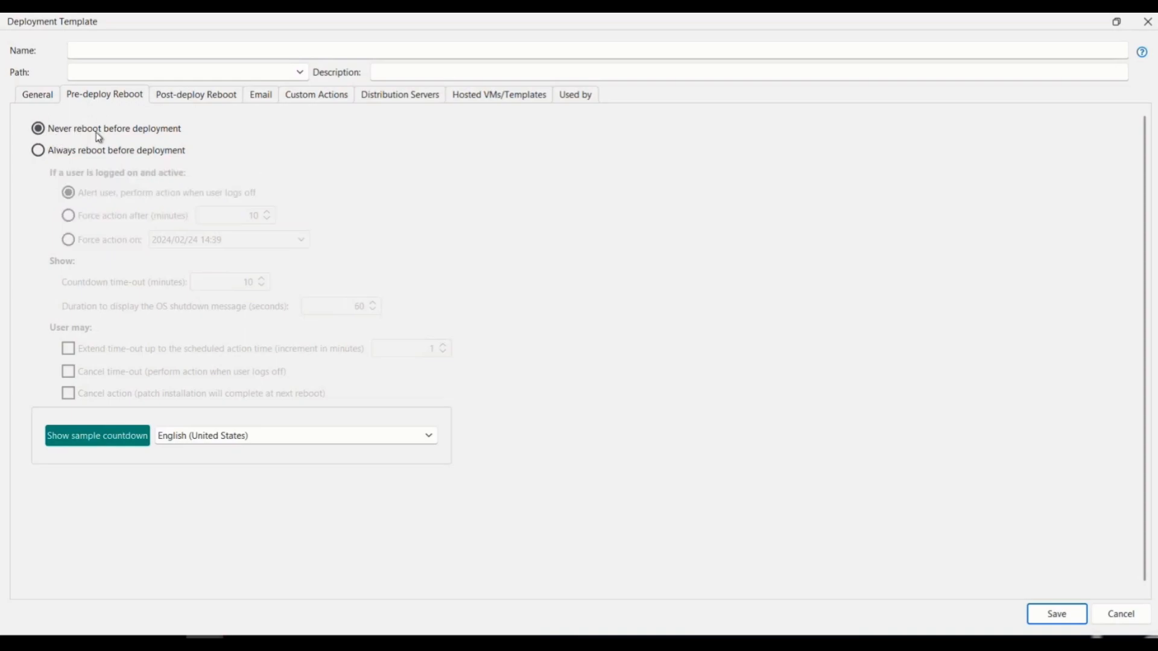
# - Try the post-deployment reboot conditions and schedules, returning to always reboot after deployment, immediately after installation
pyautogui.click(197, 97)
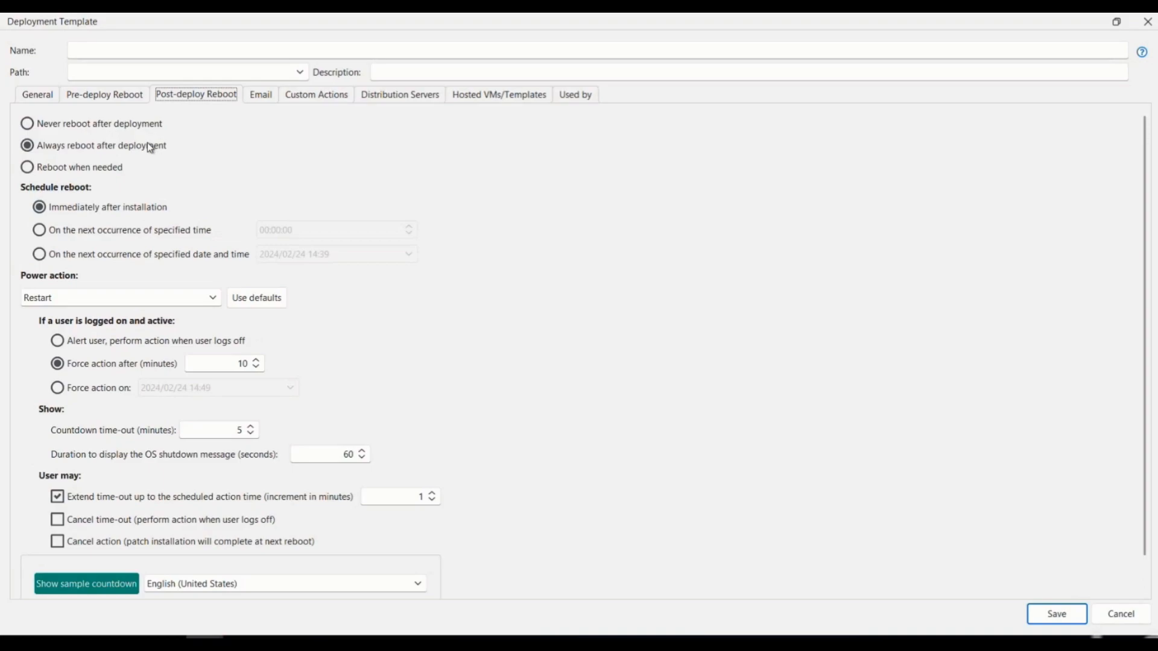
pyautogui.click(32, 171)
pyautogui.click(27, 148)
pyautogui.click(42, 231)
pyautogui.click(42, 209)
pyautogui.click(67, 232)
pyautogui.click(52, 258)
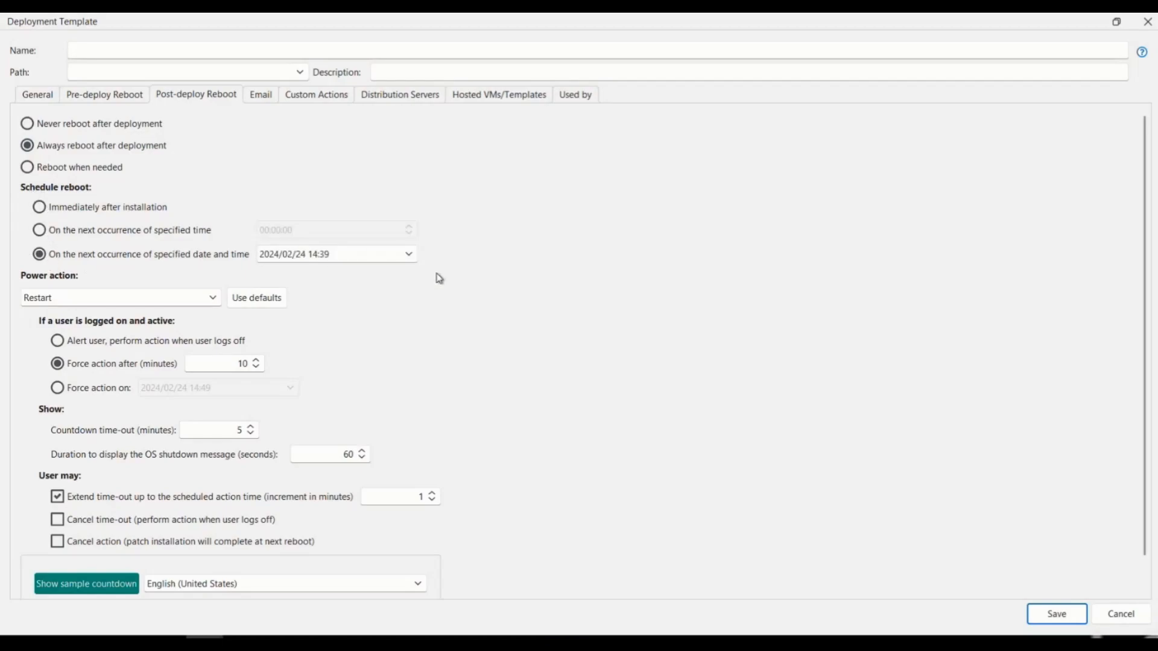
pyautogui.click(79, 233)
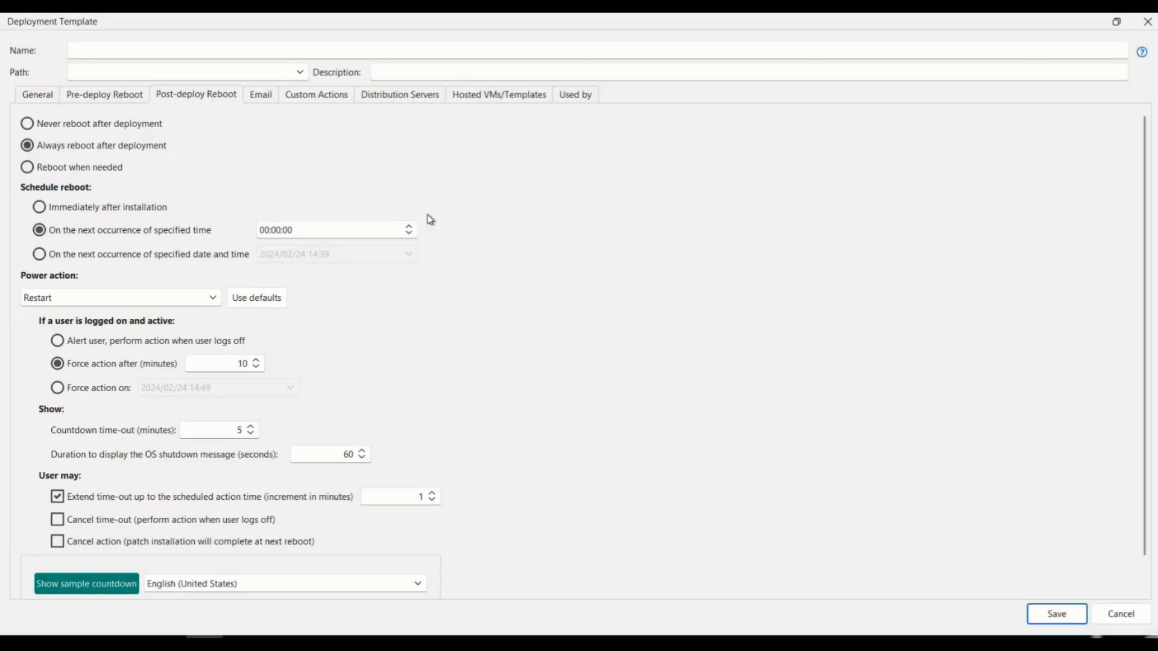
pyautogui.click(58, 256)
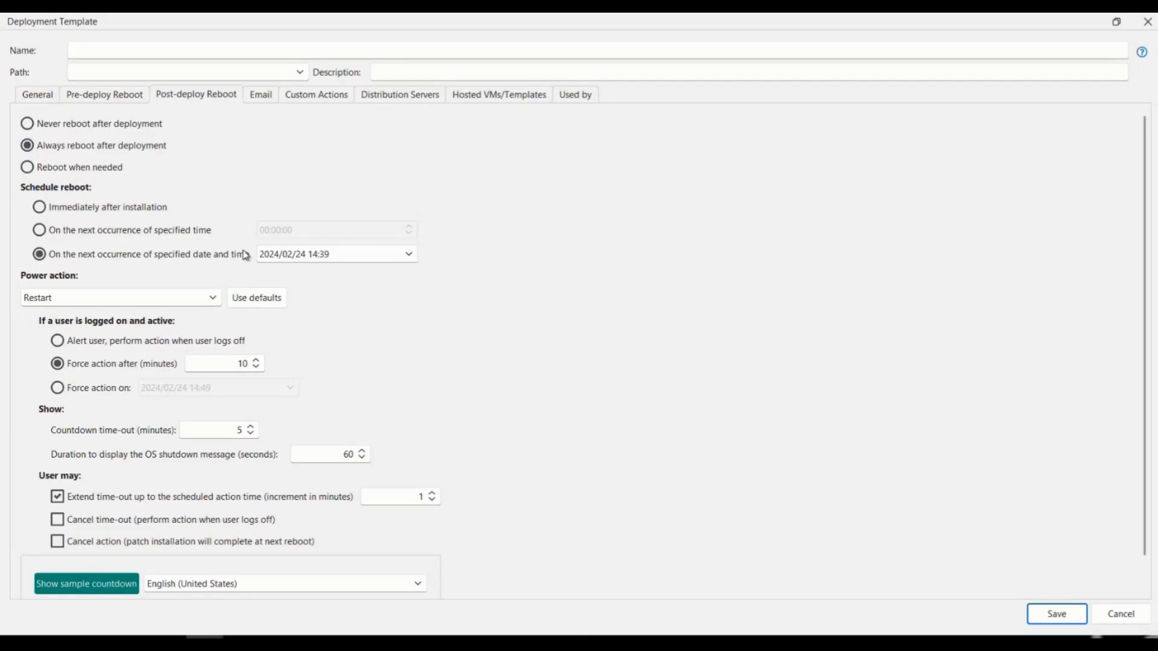
pyautogui.click(52, 212)
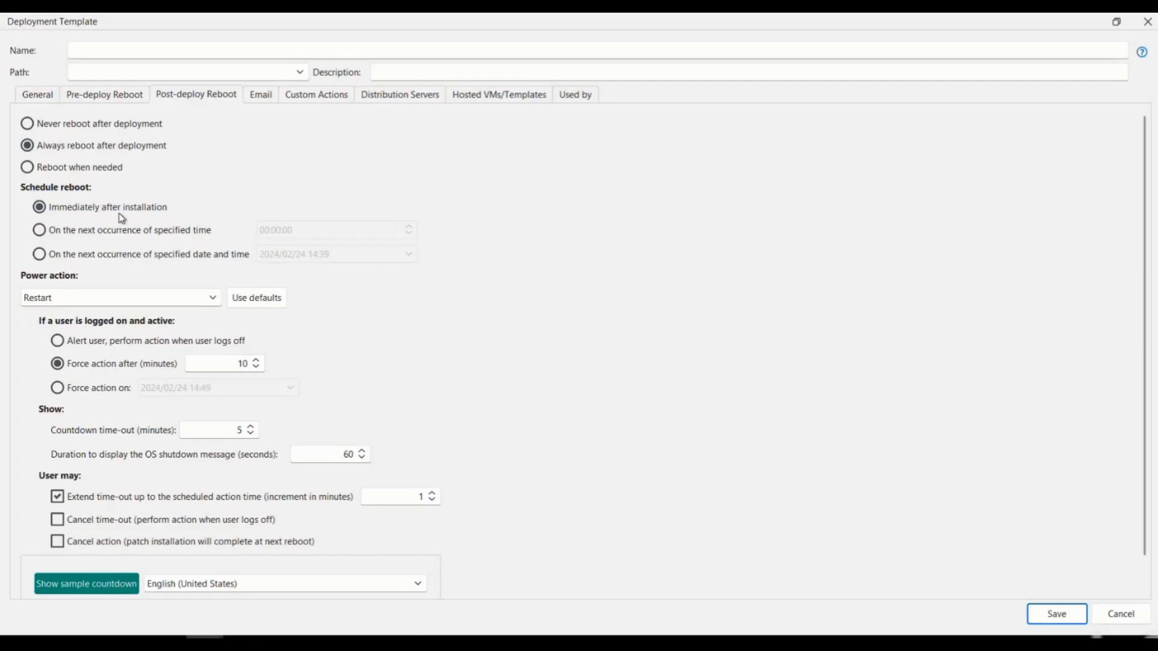
# - Check the post-deployment power actions and try alerting the logged-on user, returning to force action after 10 minutes
pyautogui.click(212, 299)
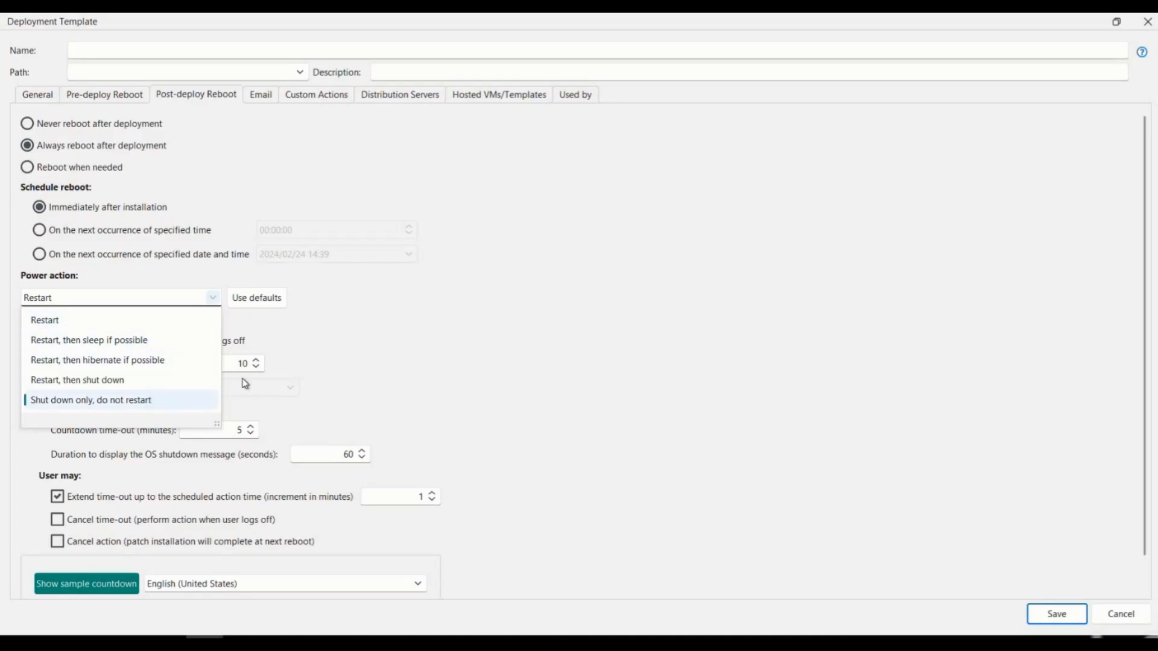
pyautogui.click(355, 314)
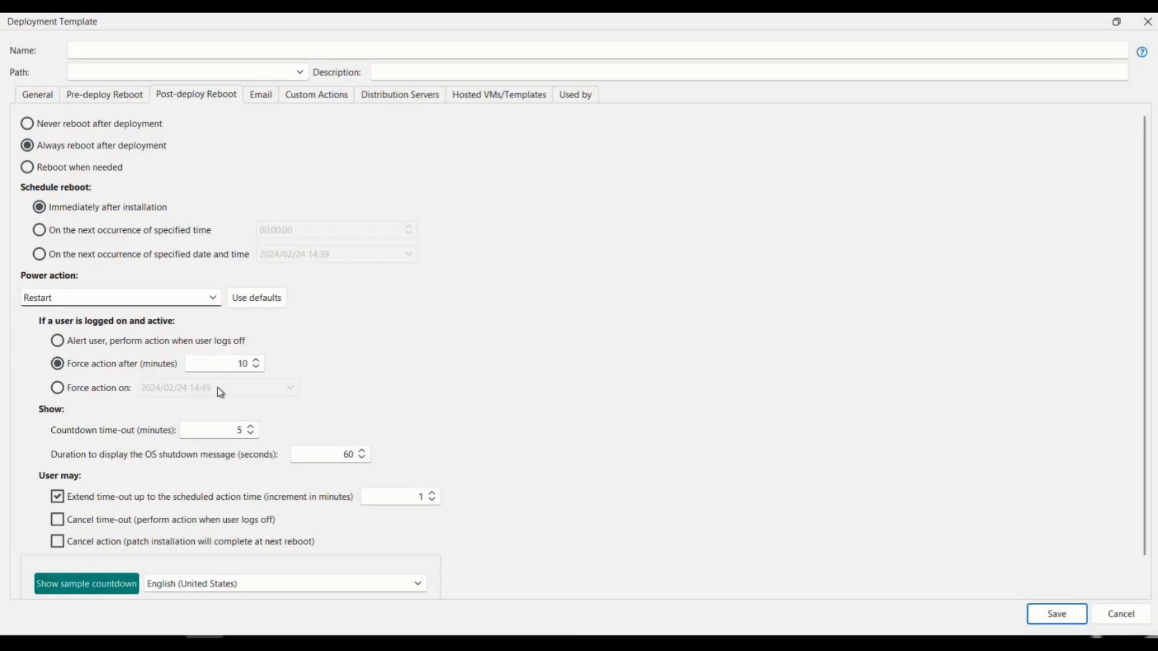
pyautogui.click(65, 343)
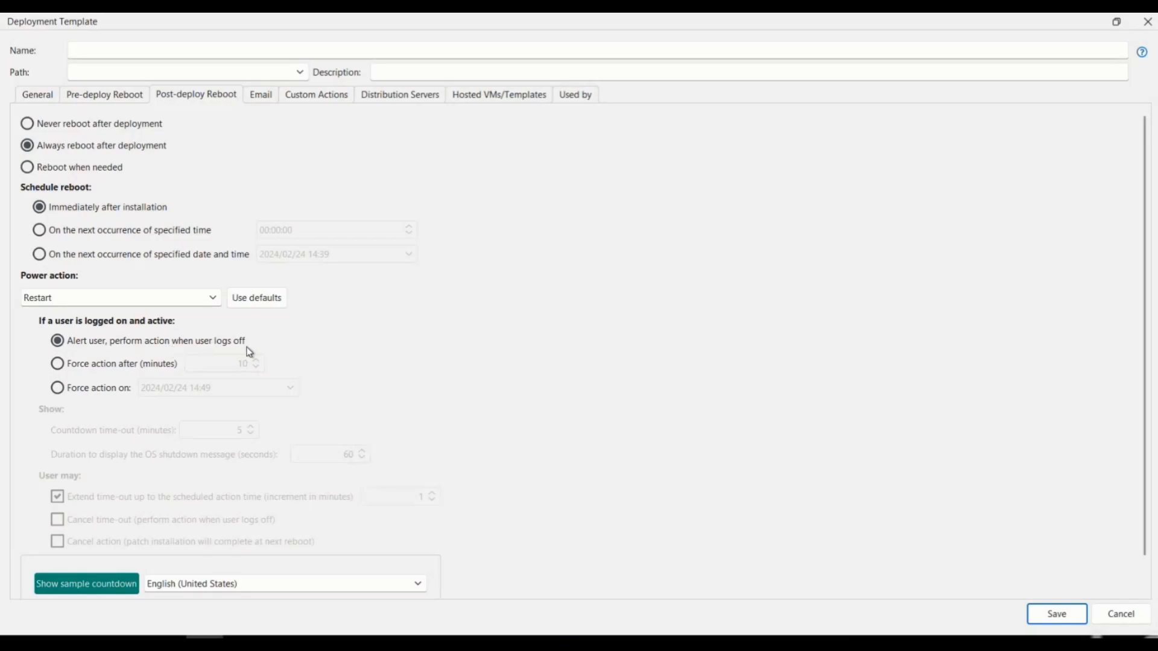
pyautogui.click(88, 366)
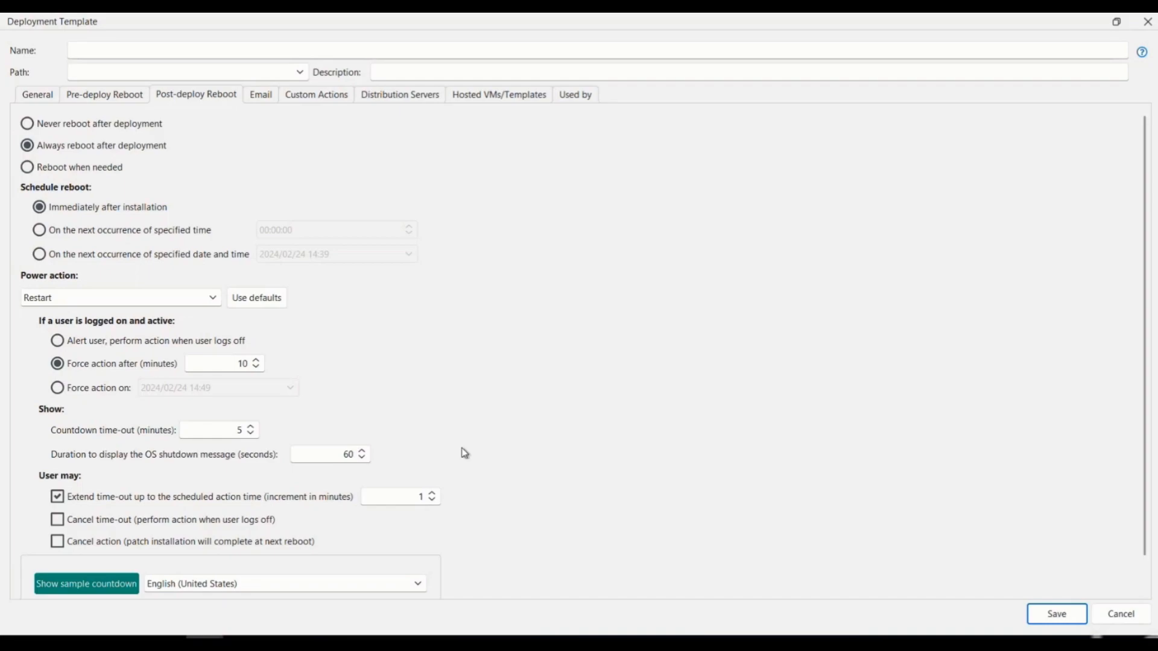
# - Review the template's email reports and recipients, the post-deployment reboot settings, and the custom actions list
pyautogui.click(261, 96)
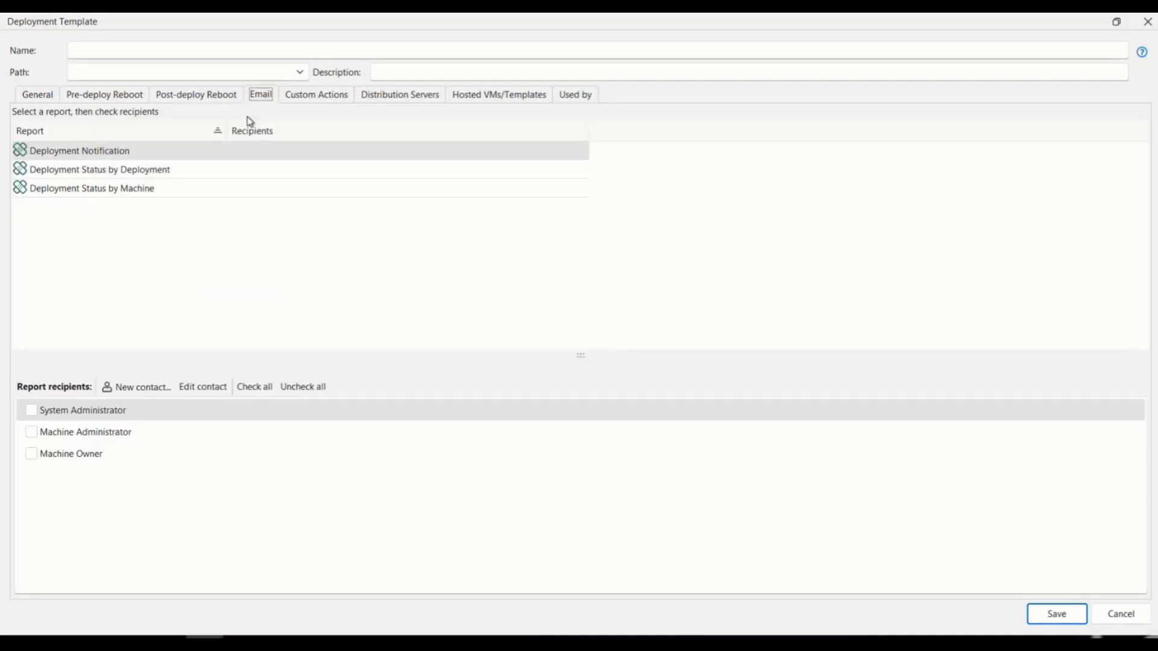
pyautogui.click(208, 99)
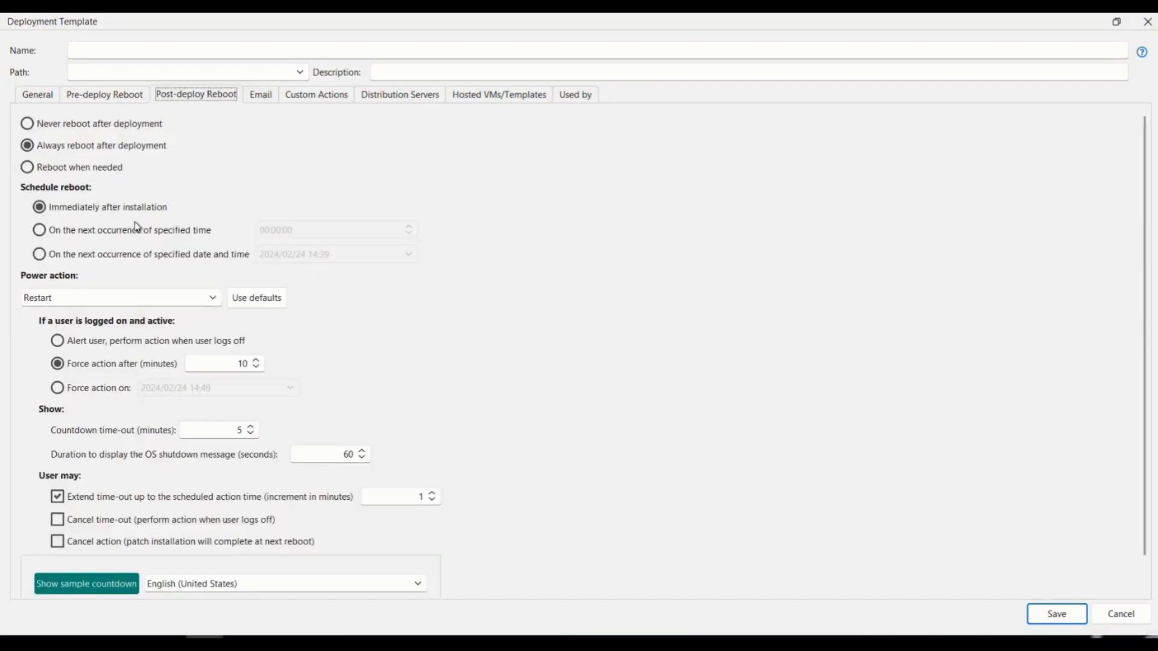
pyautogui.click(259, 96)
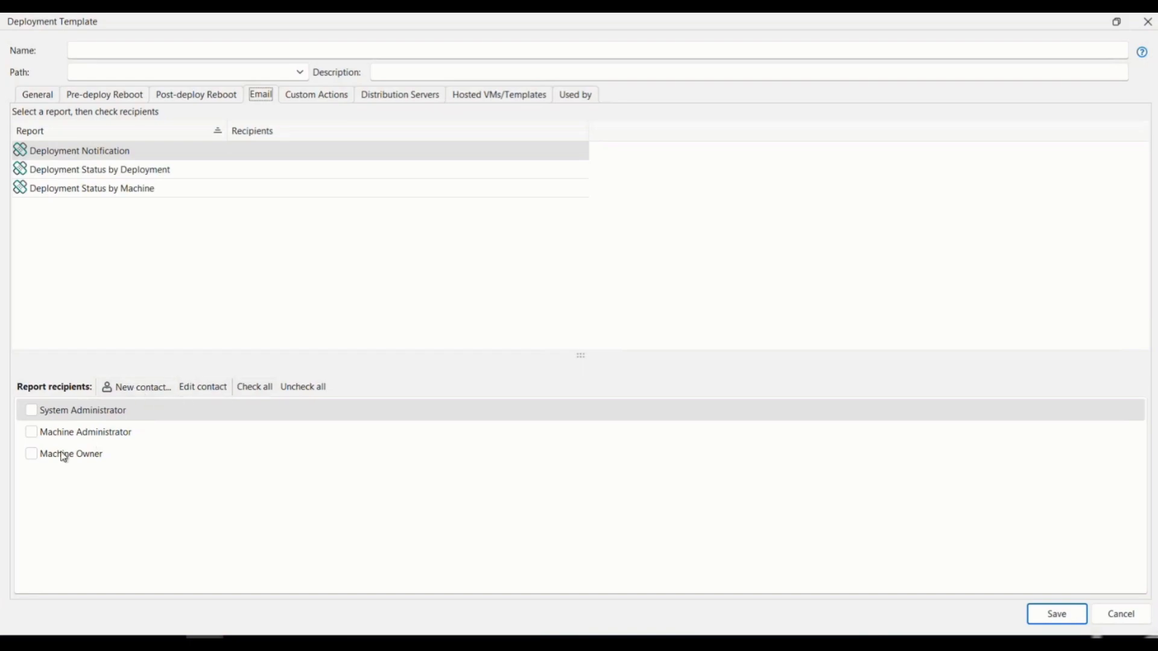
pyautogui.click(319, 98)
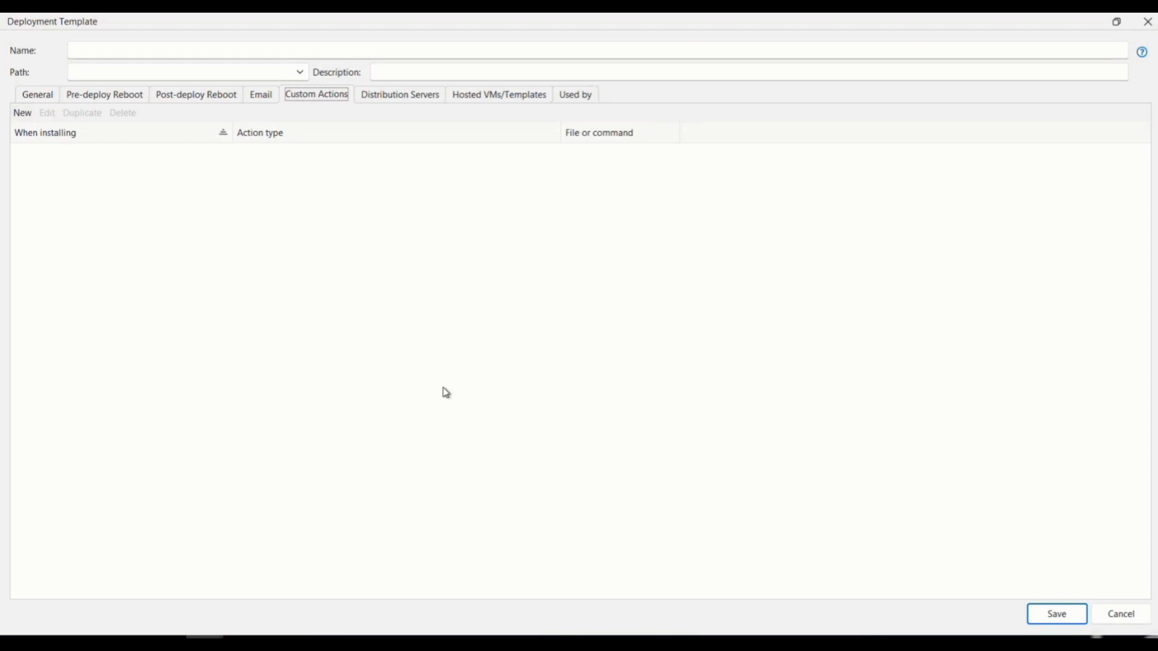
# - Try using distribution servers for the template and return its patch distribution to console push
pyautogui.click(386, 96)
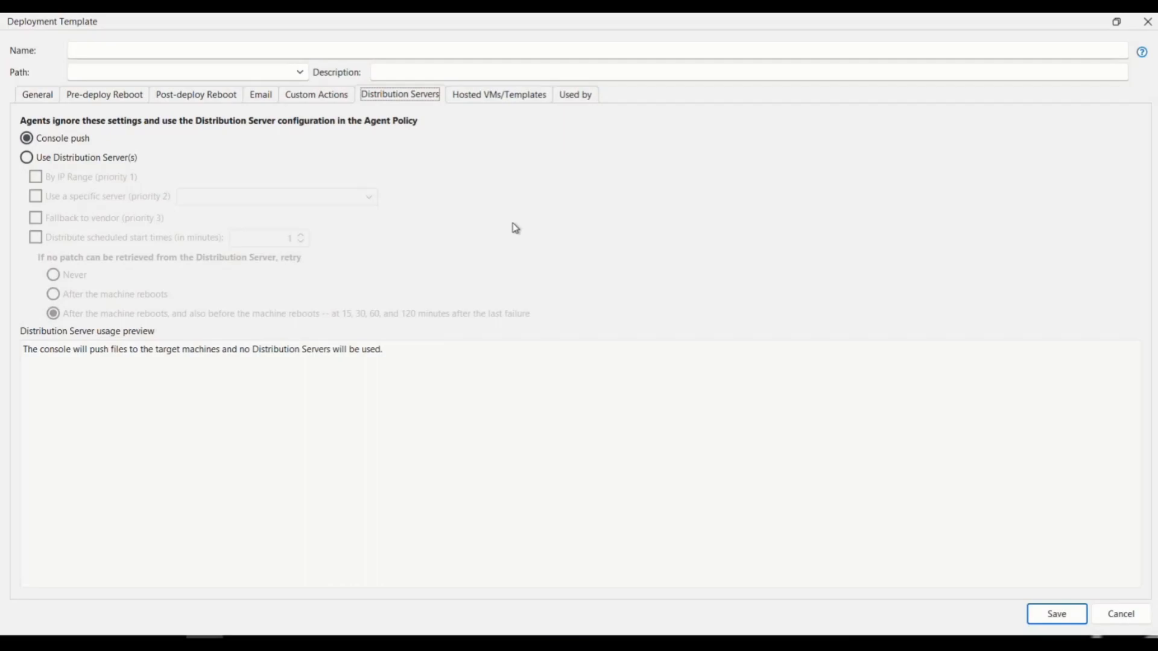
pyautogui.click(58, 158)
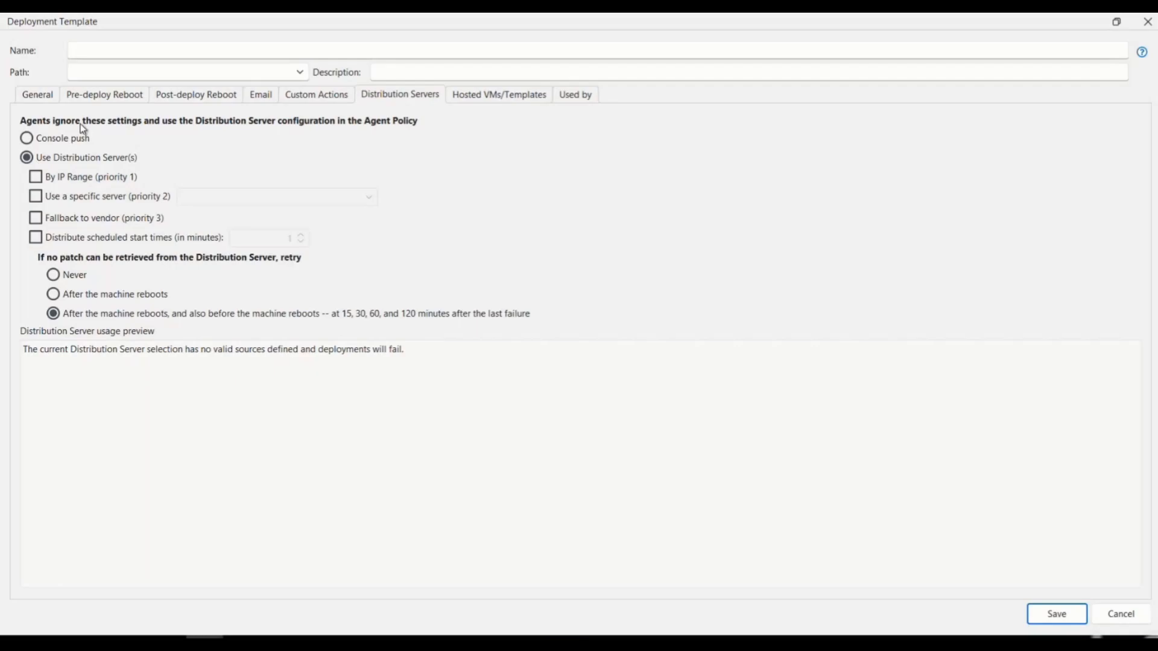
pyautogui.click(33, 142)
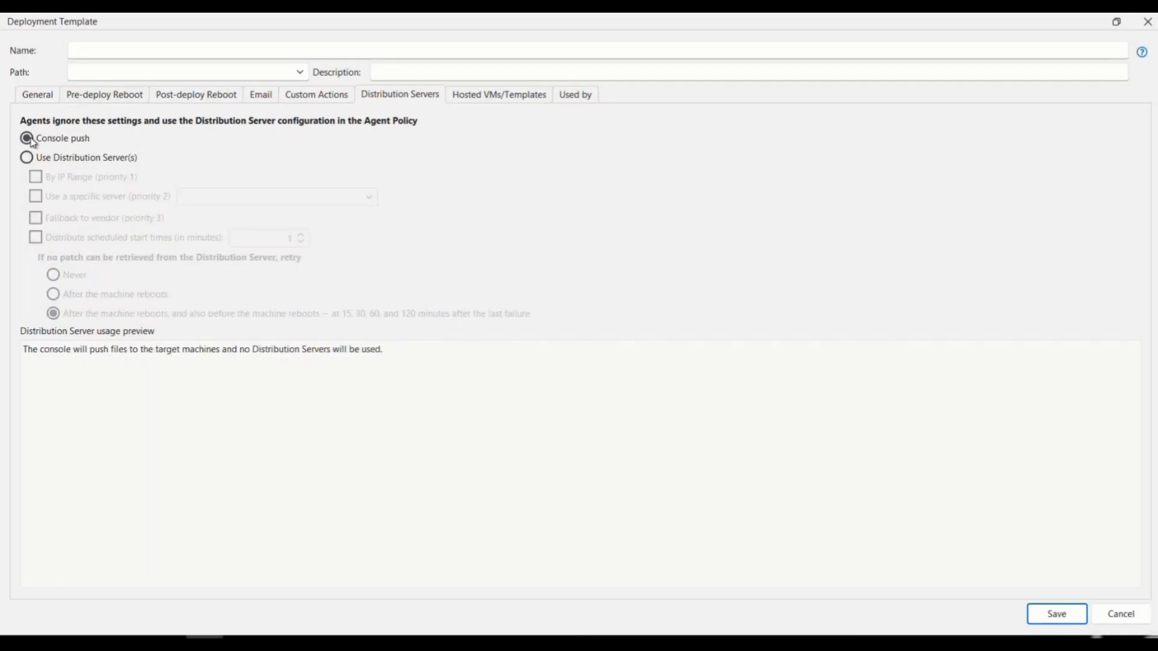
# - Review the template's hosted VM snapshot options and its list of policies using it, and discard the new template
pyautogui.click(511, 98)
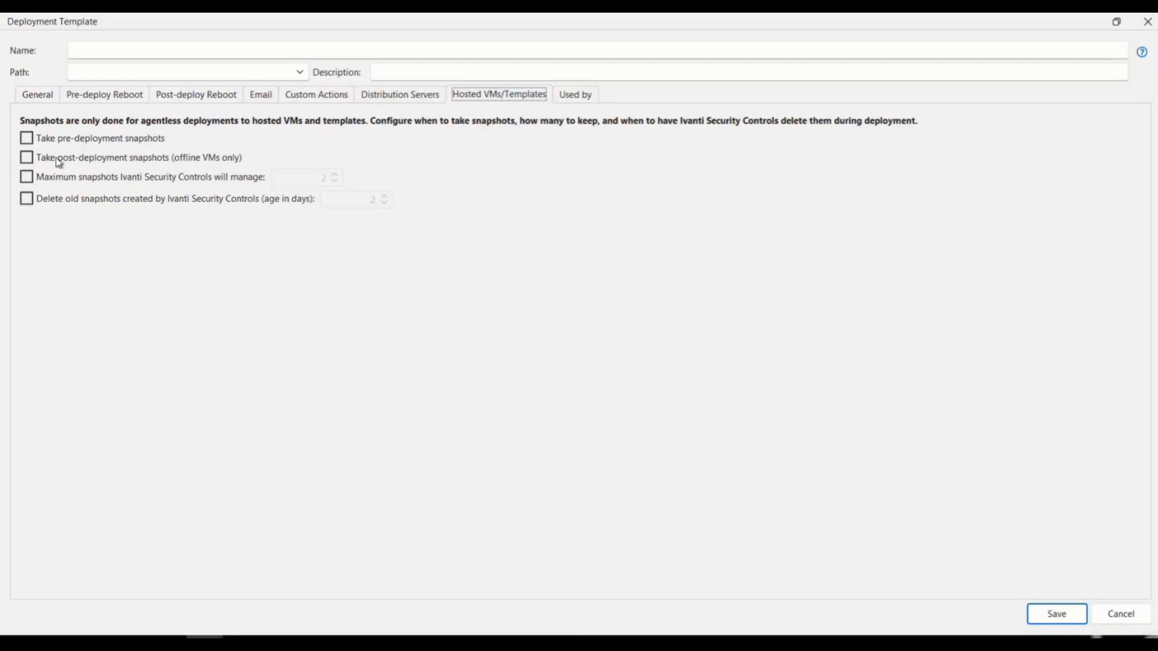
pyautogui.click(27, 139)
pyautogui.click(27, 140)
pyautogui.click(582, 99)
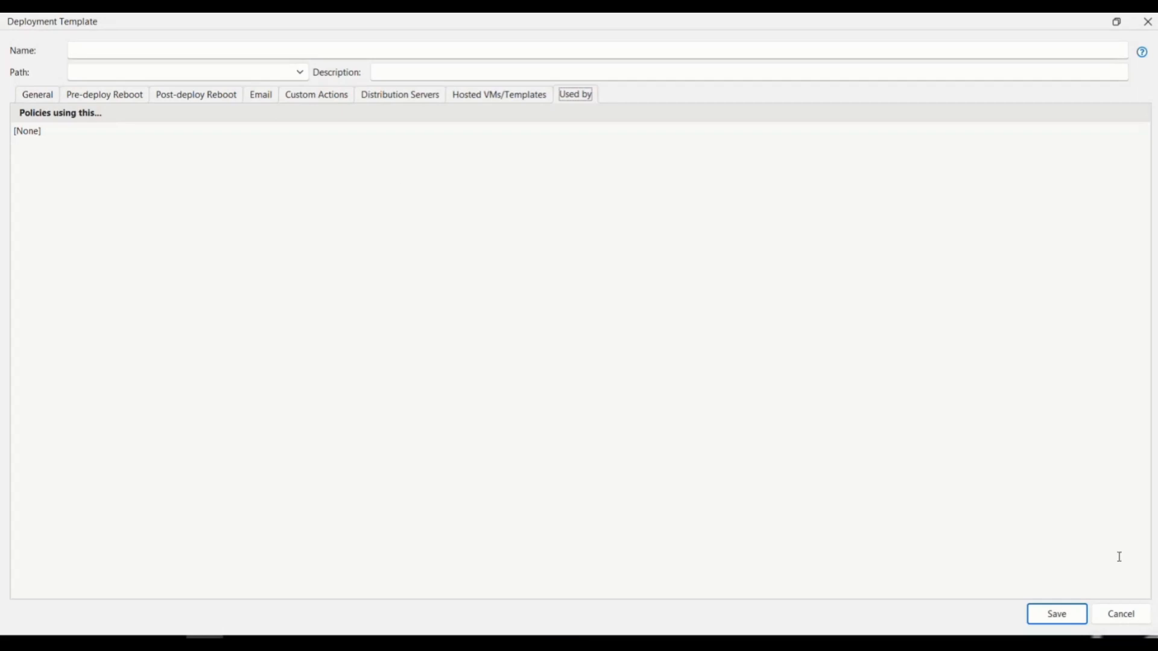
pyautogui.click(1129, 618)
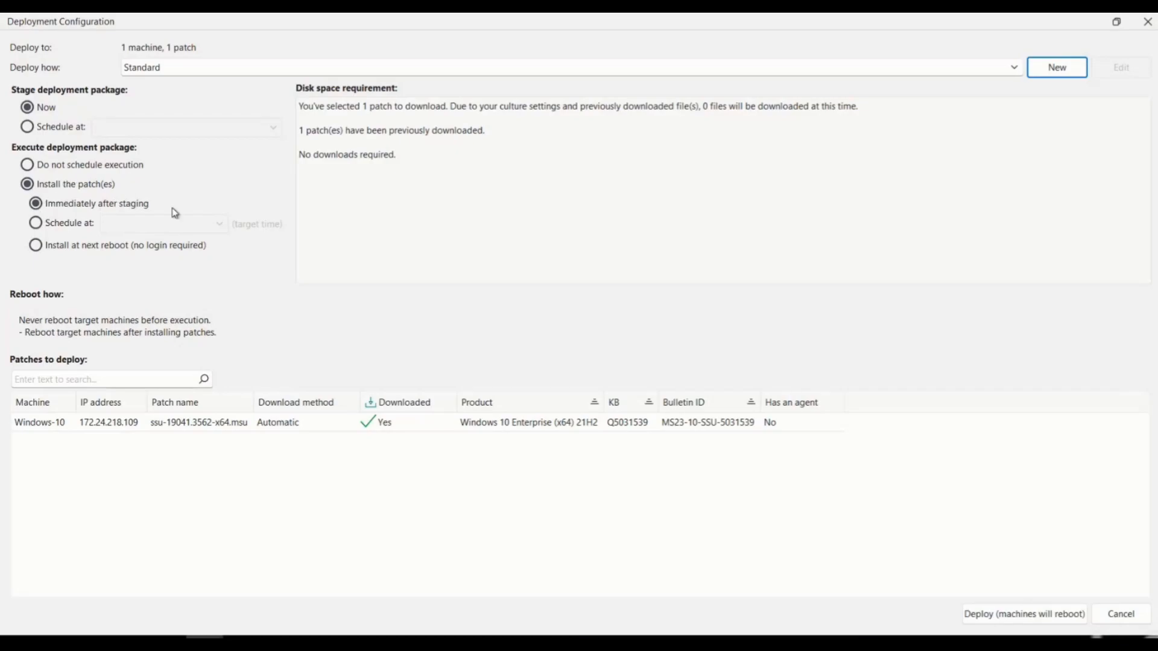
# - Try installing at next reboot, set execution back to immediately after staging, and deploy the patch with the Standard template
pyautogui.click(36, 246)
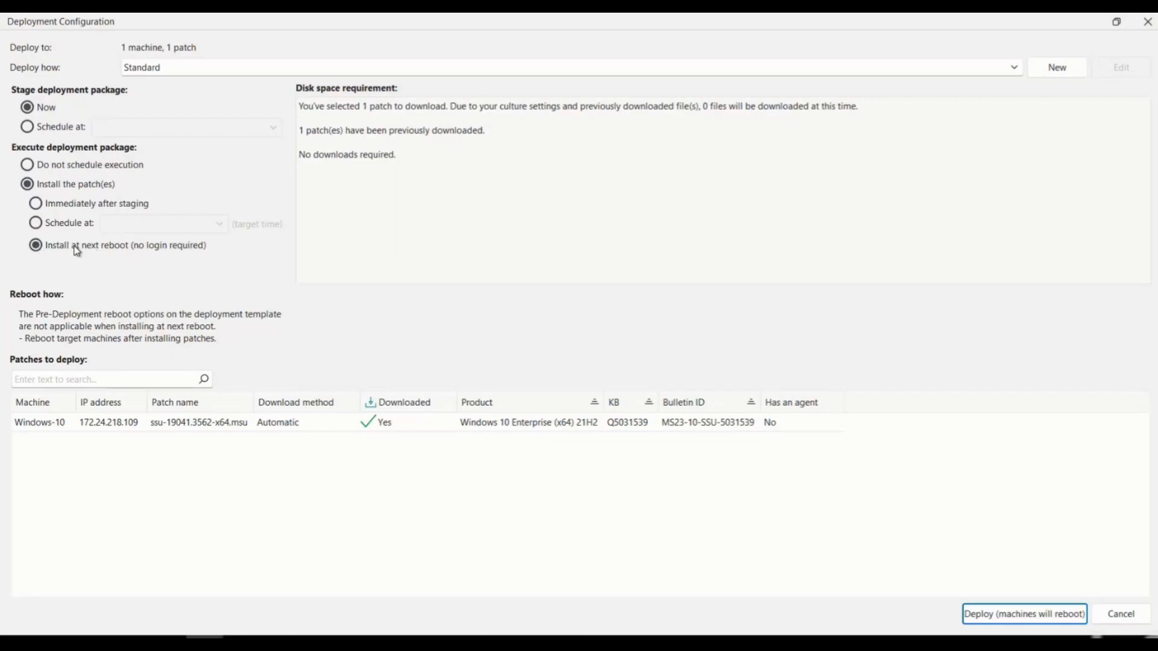
pyautogui.click(62, 208)
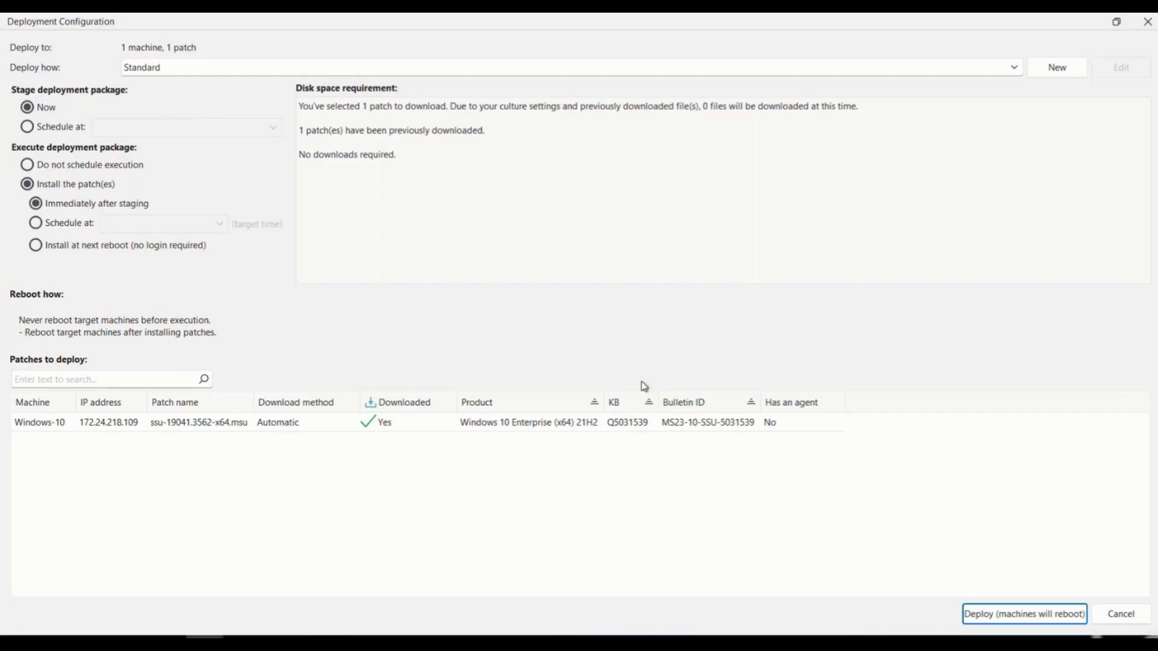
pyautogui.click(1015, 617)
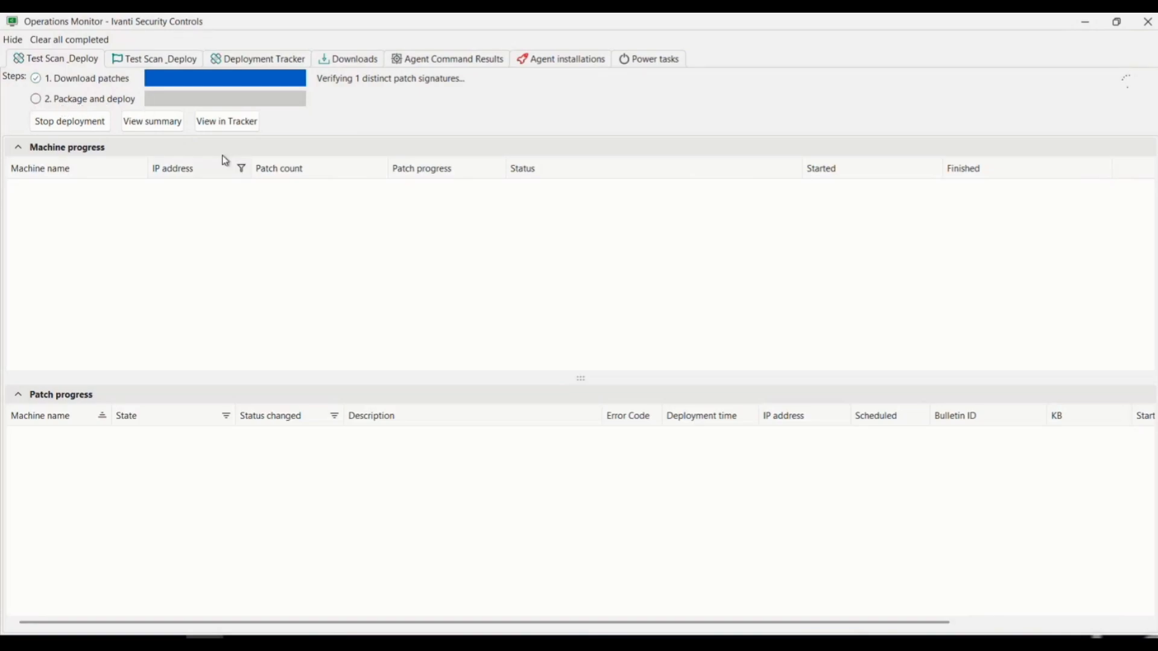
# - Open the running deployment in the Deployment Tracker and collapse the state and filters pane
pyautogui.click(244, 127)
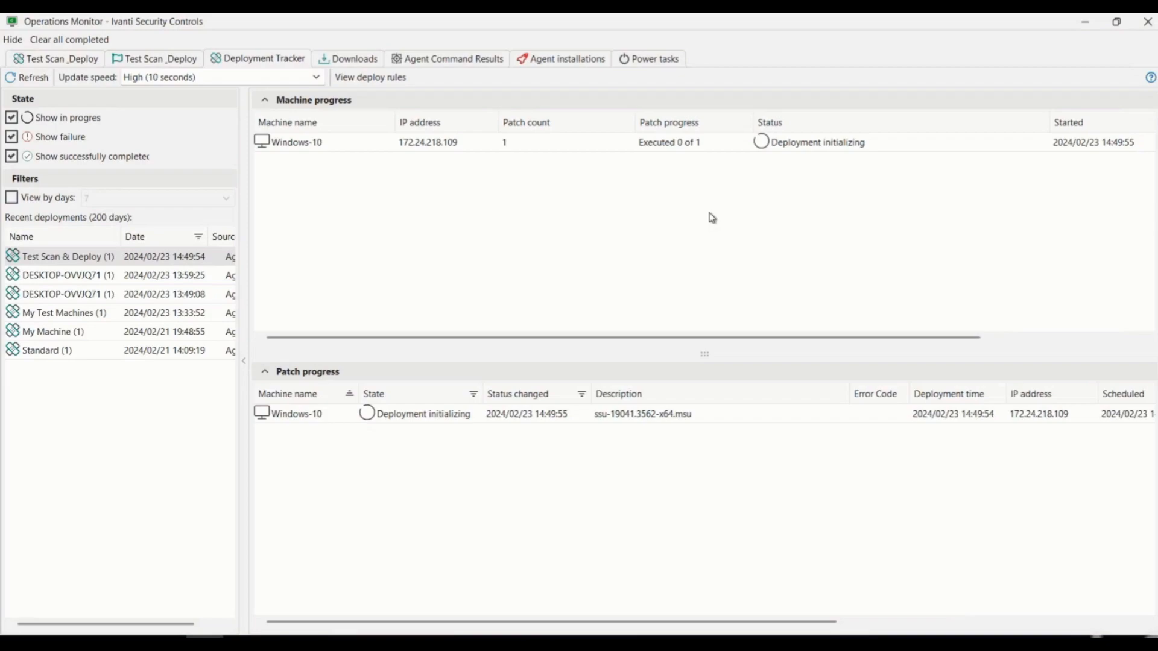
pyautogui.moveTo(241, 336); pyautogui.dragTo(214, 336)
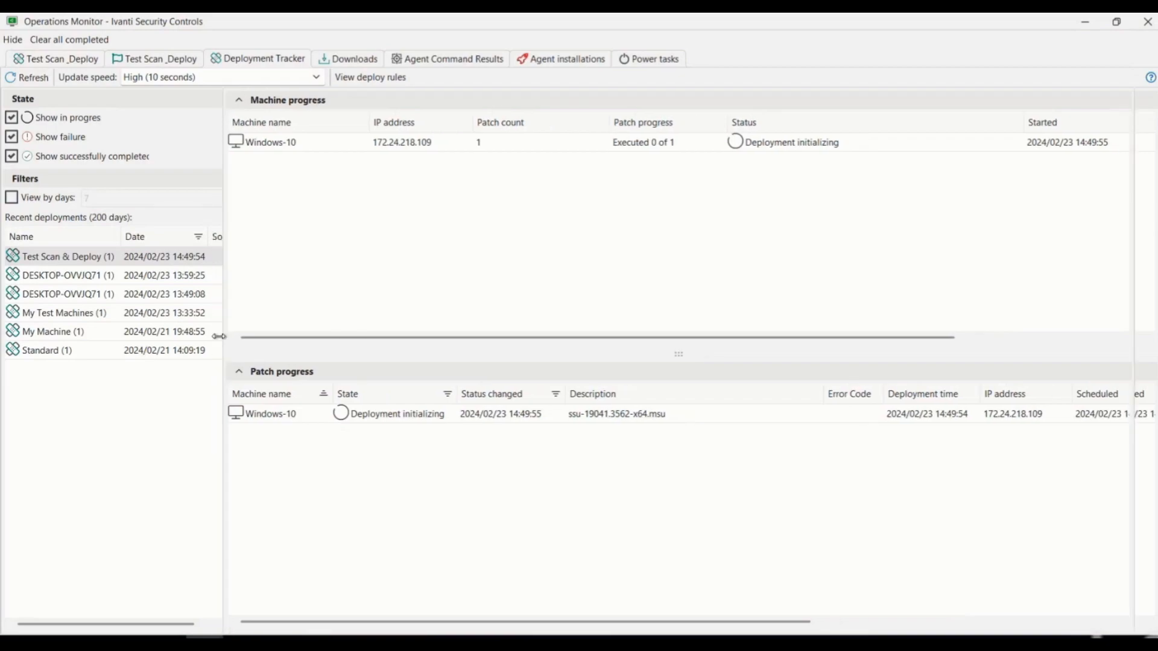
pyautogui.click(218, 358)
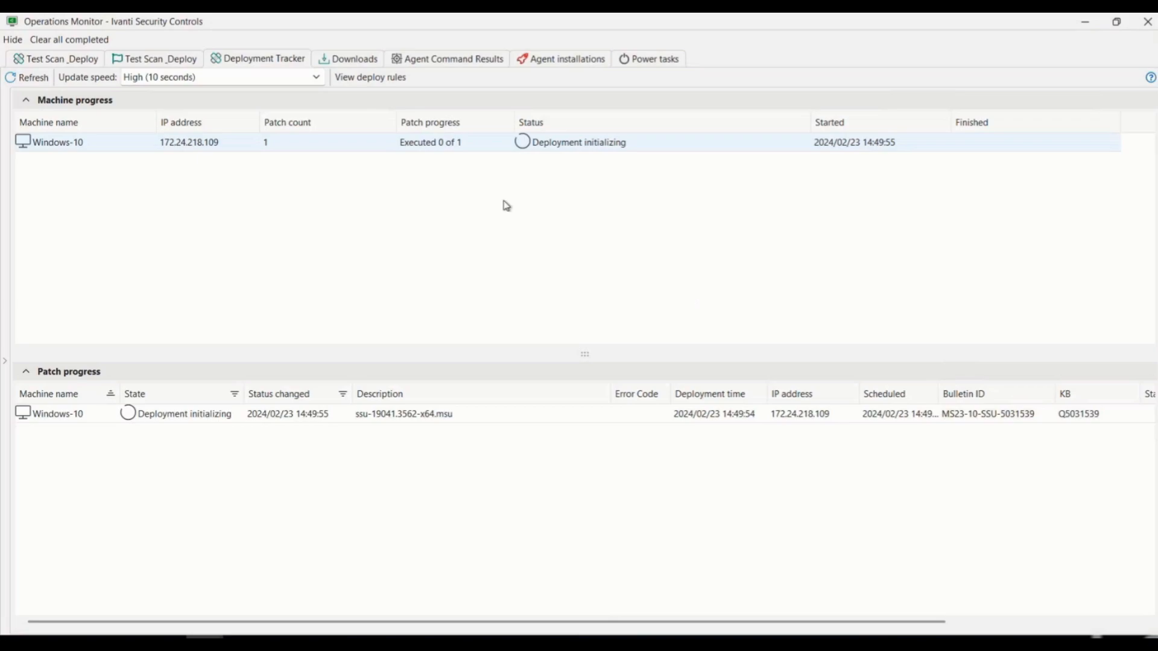
# - Refresh the Deployment Tracker repeatedly to follow the machine and patch progress of Windows-10
pyautogui.click(30, 78)
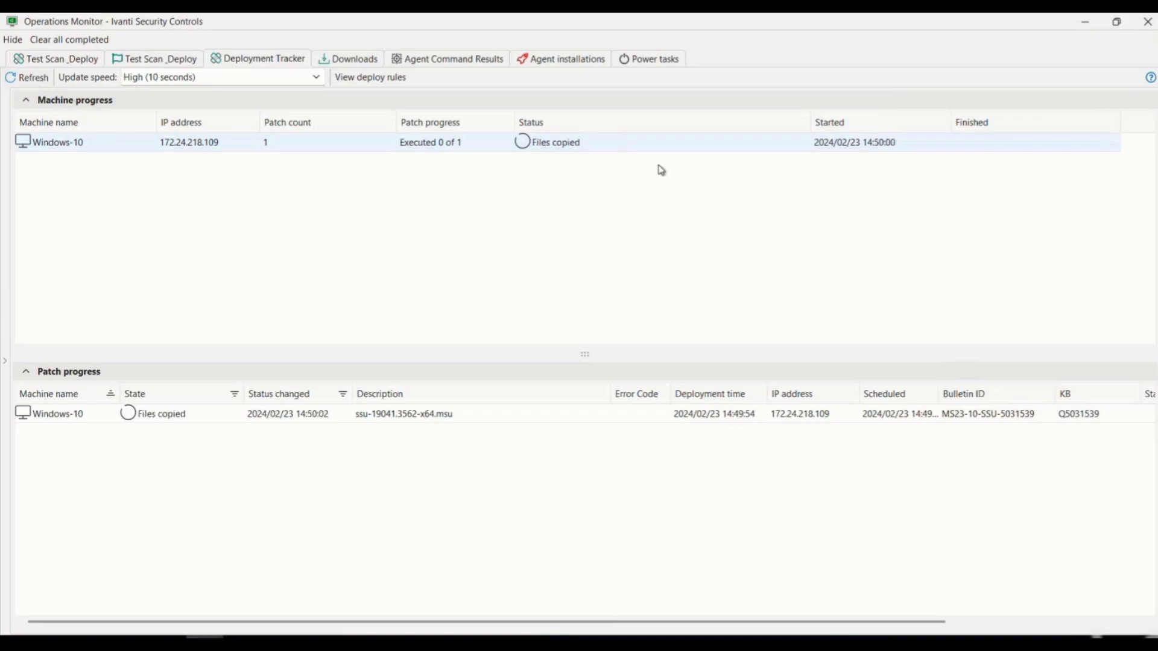
pyautogui.click(31, 78)
pyautogui.click(36, 82)
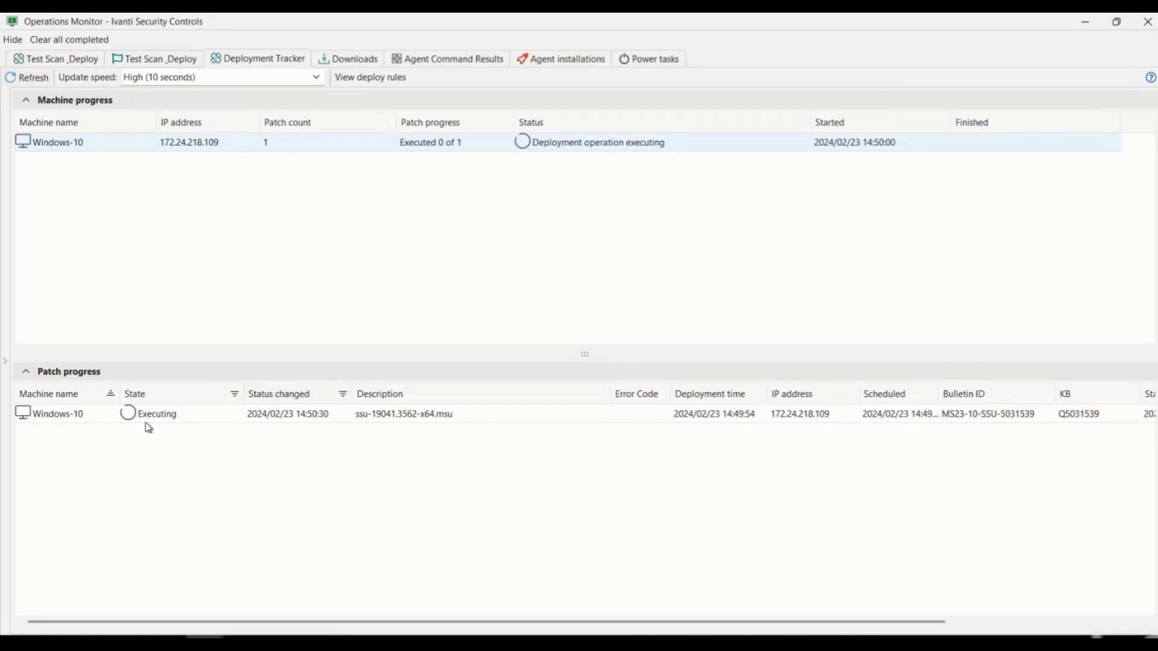
pyautogui.click(35, 79)
pyautogui.click(30, 79)
pyautogui.click(35, 82)
pyautogui.click(29, 78)
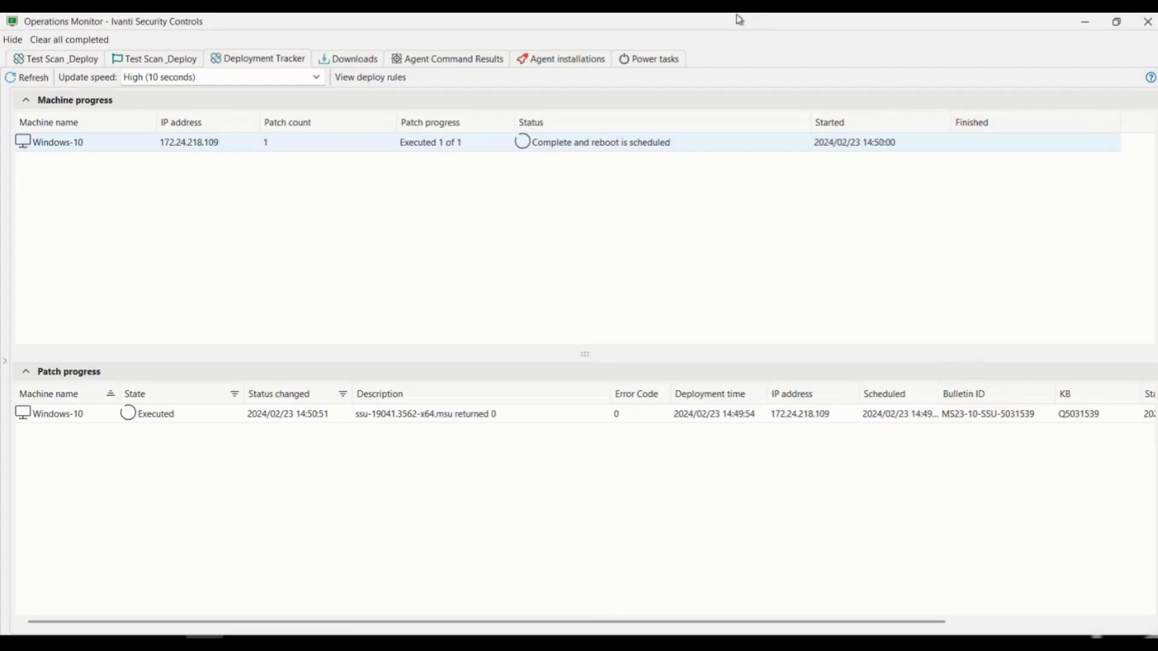
# - Minimize the Operations Monitor and switch to the Windows 10 on RMM virtual machine
pyautogui.click(1085, 25)
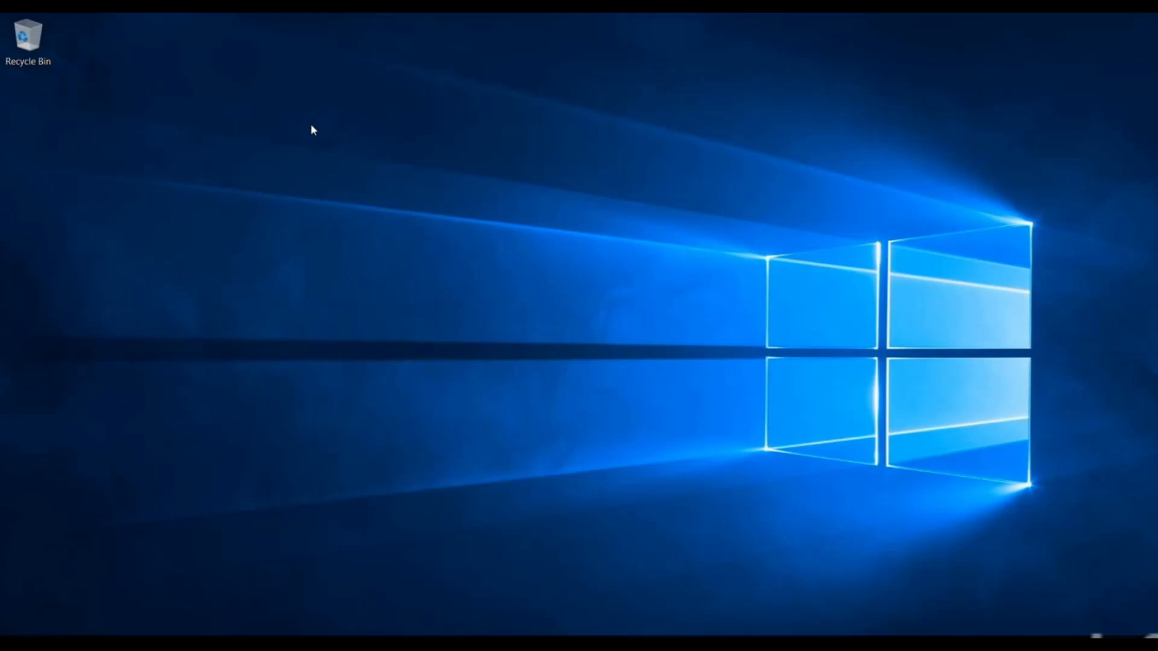
pyautogui.click(712, 22)
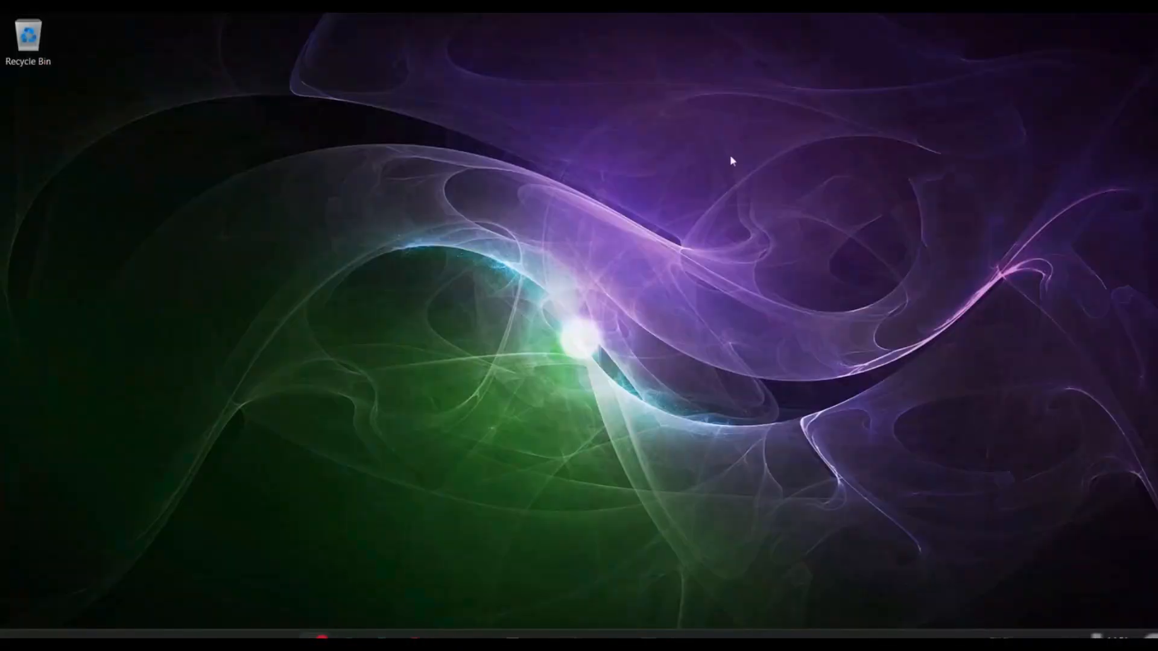
pyautogui.moveTo(715, 636)
pyautogui.click(718, 539)
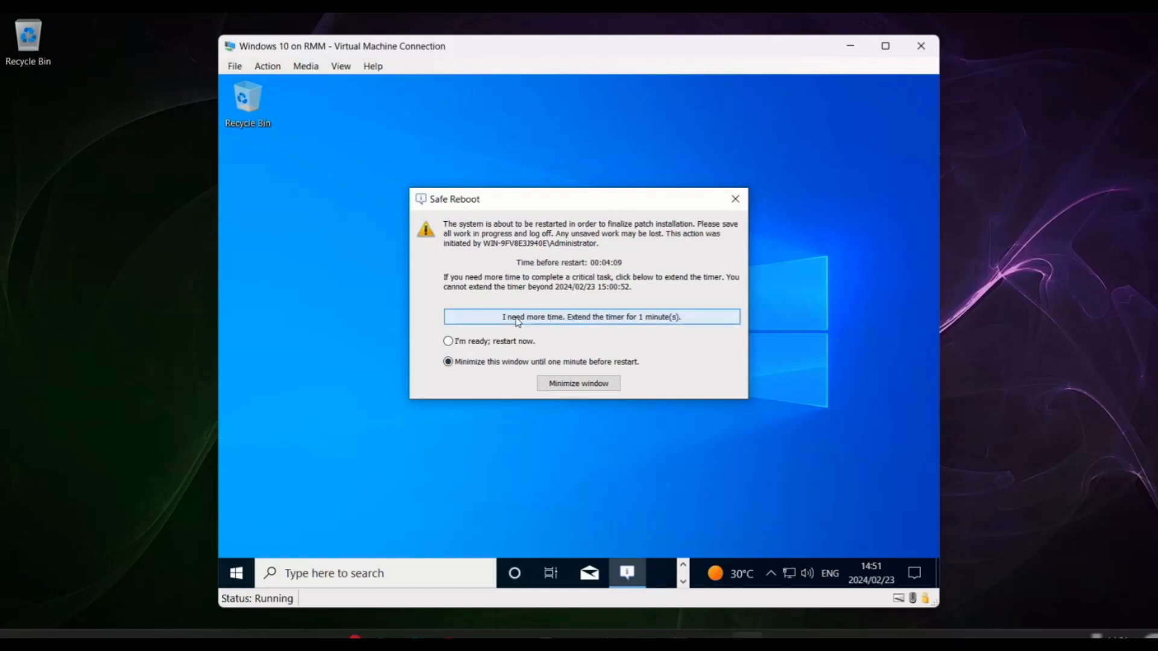
# - Extend the Safe Reboot timer in one-minute increments until it allows no more, and choose to restart the machine now
pyautogui.click(620, 318)
pyautogui.click(619, 318)
pyautogui.click(620, 318)
pyautogui.click(620, 318)
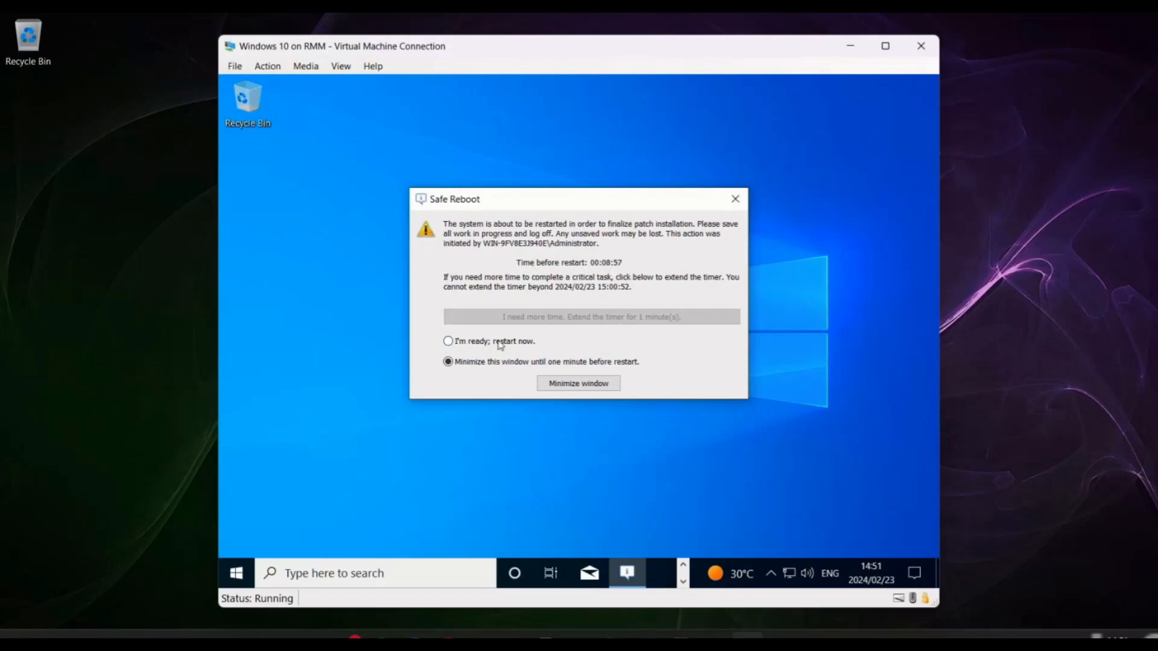
pyautogui.click(453, 343)
pyautogui.click(579, 383)
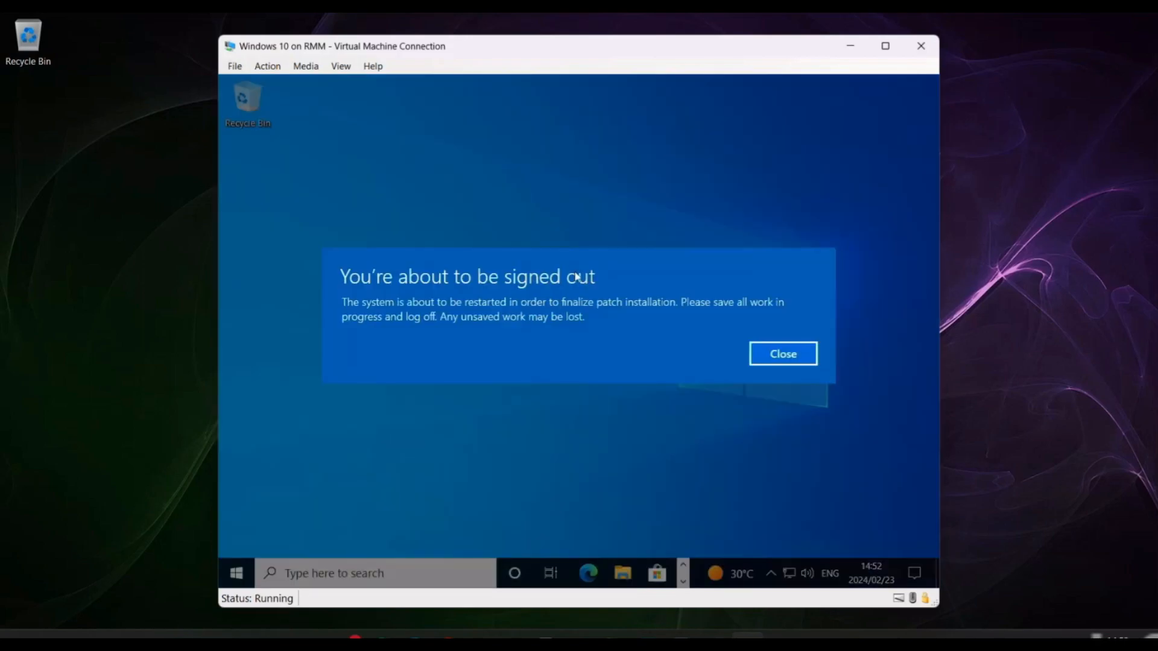
pyautogui.click(783, 356)
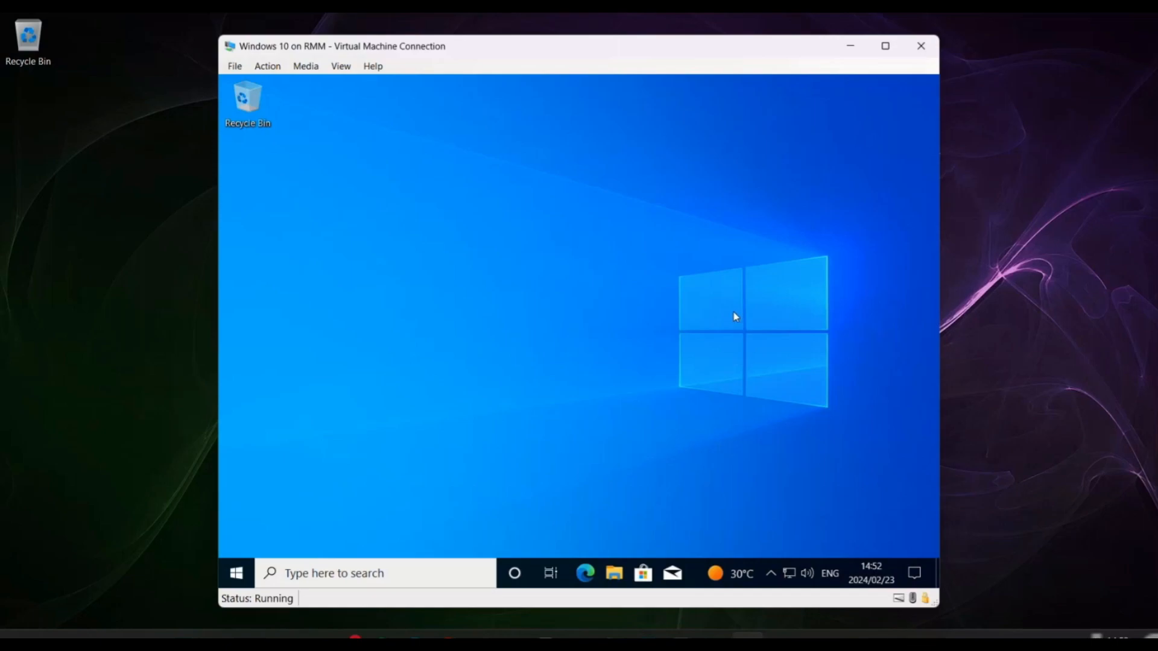
# - Check the deployment status in the Operations Monitor again and return to the Windows 10 virtual machine
pyautogui.moveTo(747, 637)
pyautogui.click(614, 637)
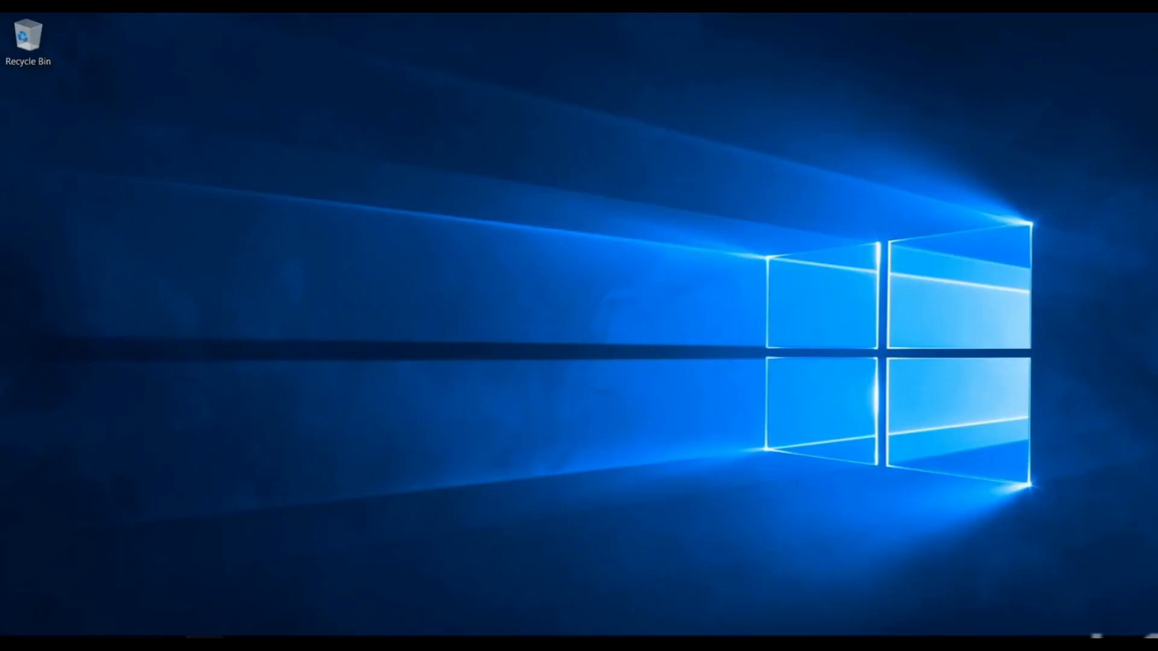
pyautogui.moveTo(201, 634)
pyautogui.click(313, 599)
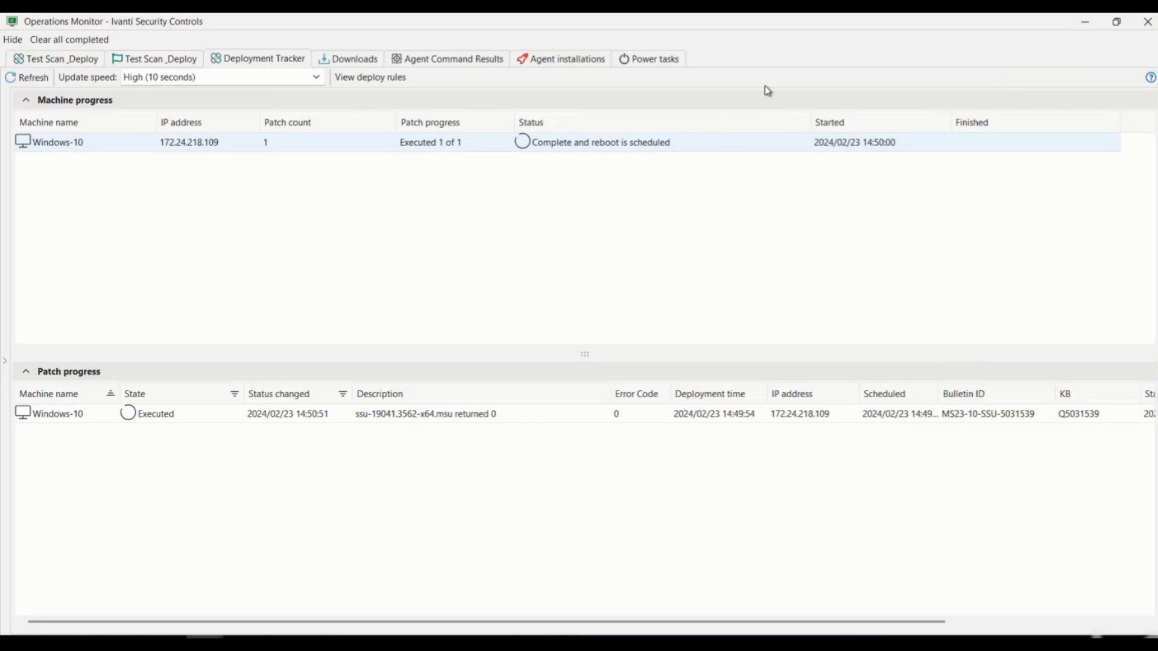
pyautogui.click(711, 24)
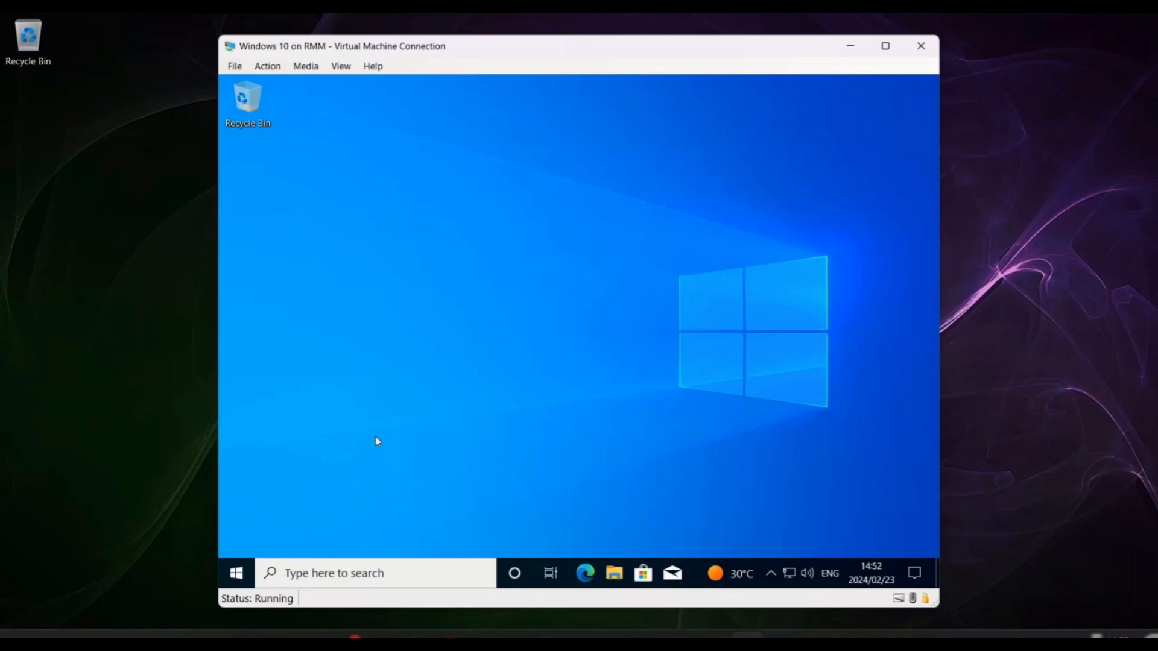
pyautogui.click(240, 577)
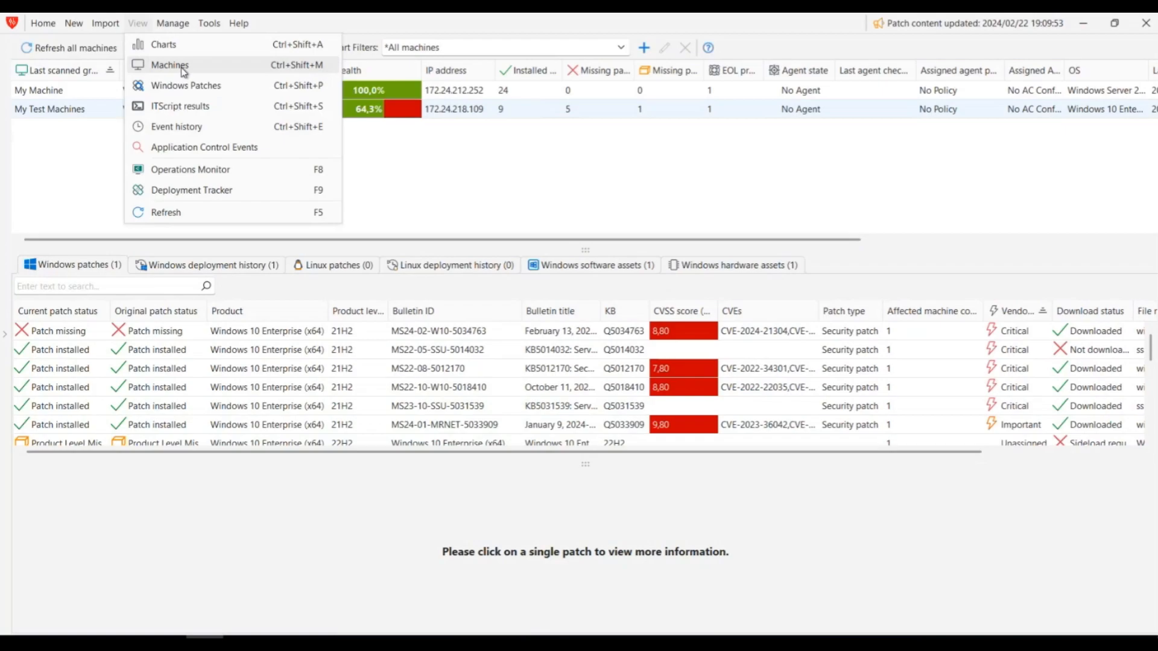
# - Show the Windows deployment history of Windows-10 in the Machines view and fit the columns to read the full state
pyautogui.click(170, 65)
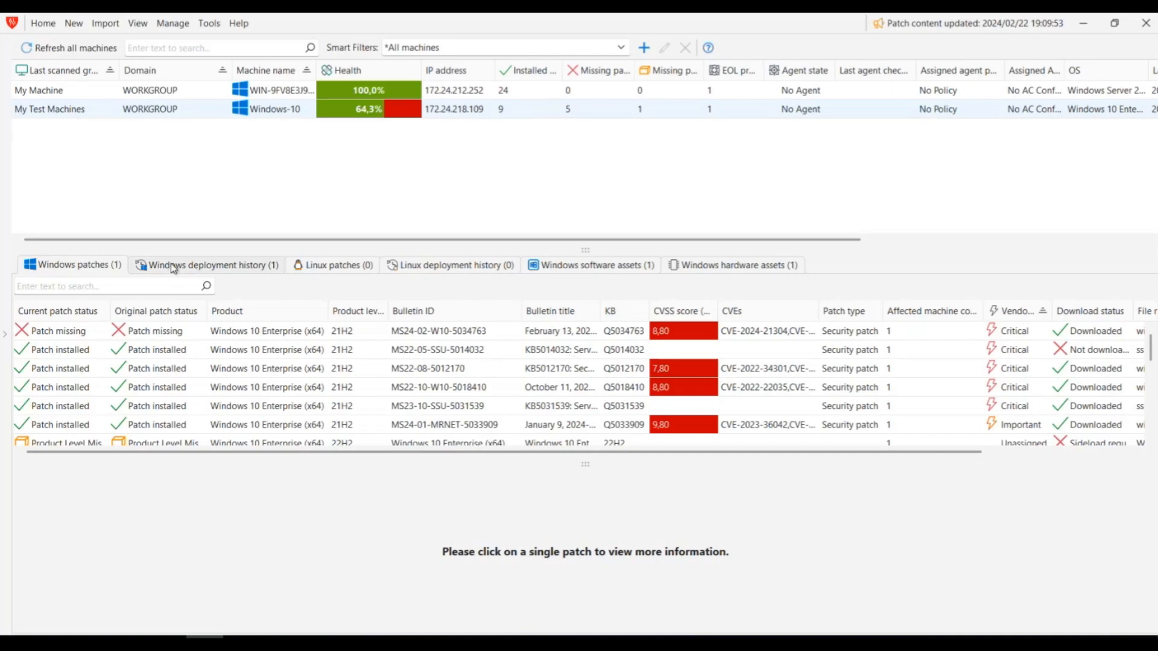
pyautogui.click(219, 266)
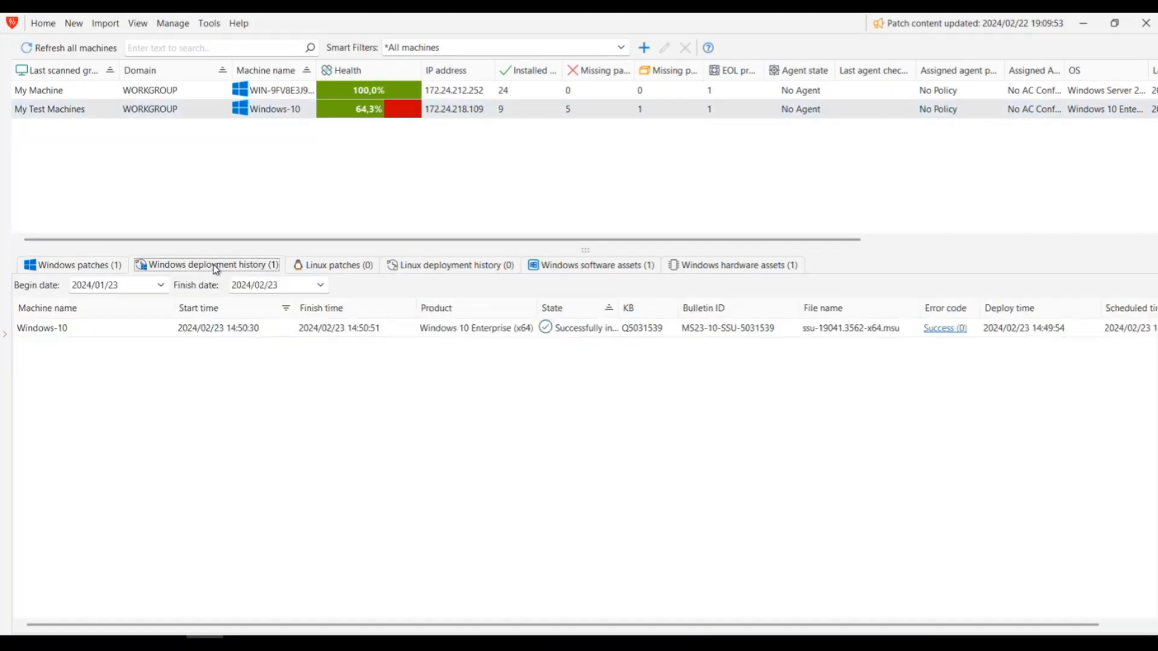
pyautogui.click(474, 330)
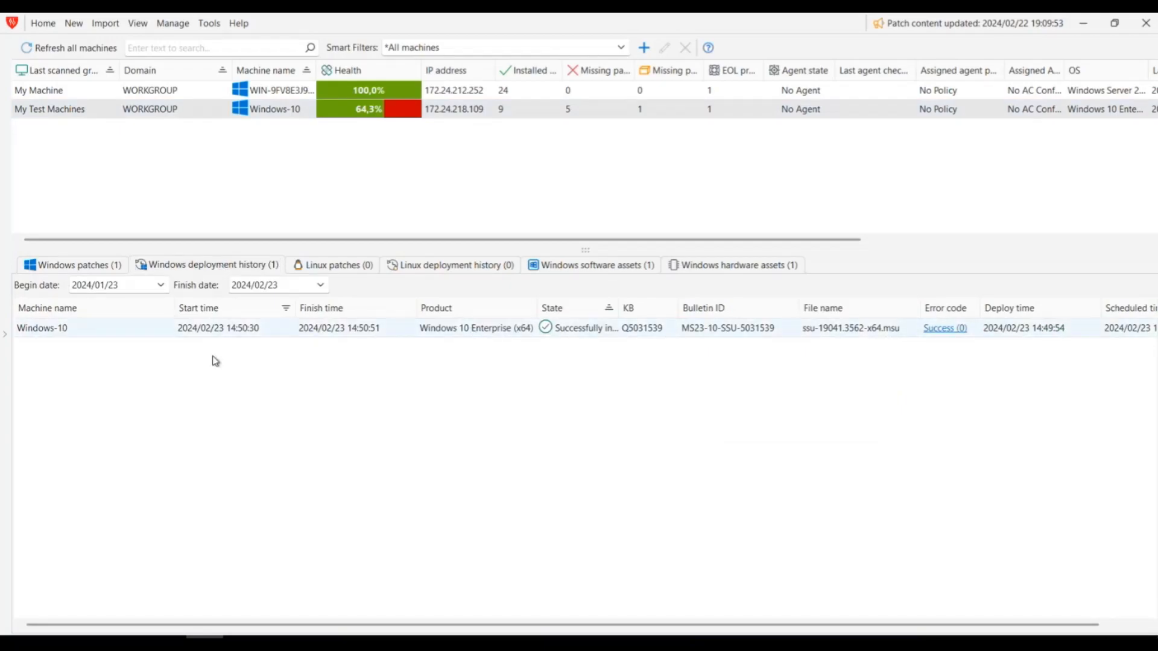
pyautogui.moveTo(174, 309); pyautogui.dragTo(125, 308)
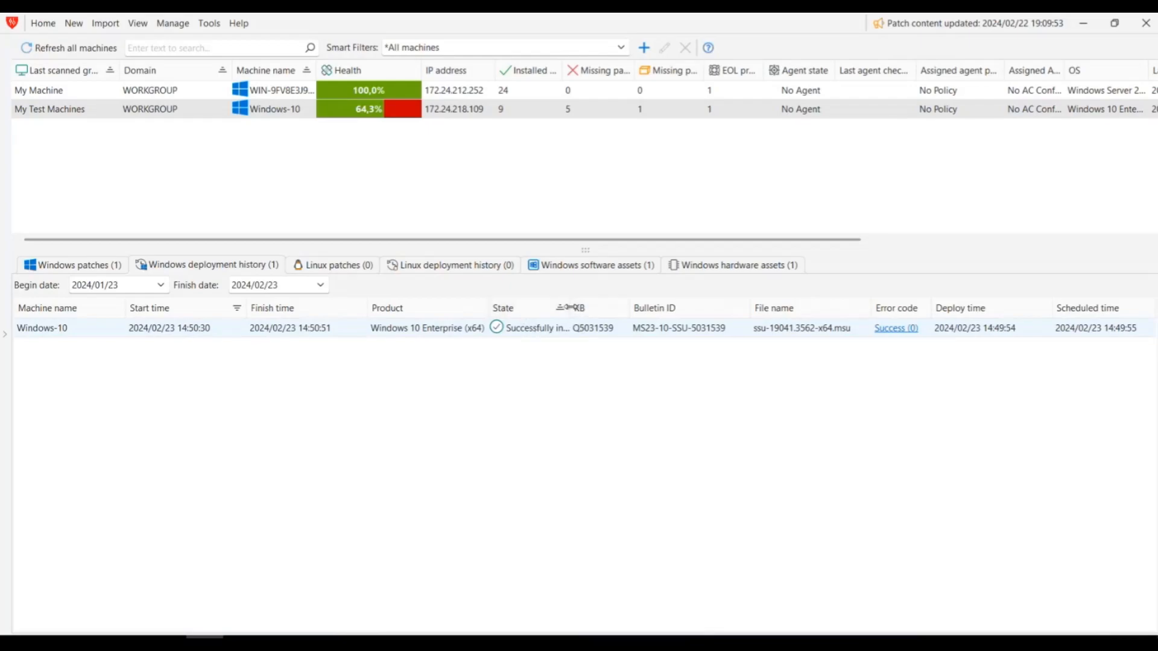
pyautogui.doubleClick(596, 308)
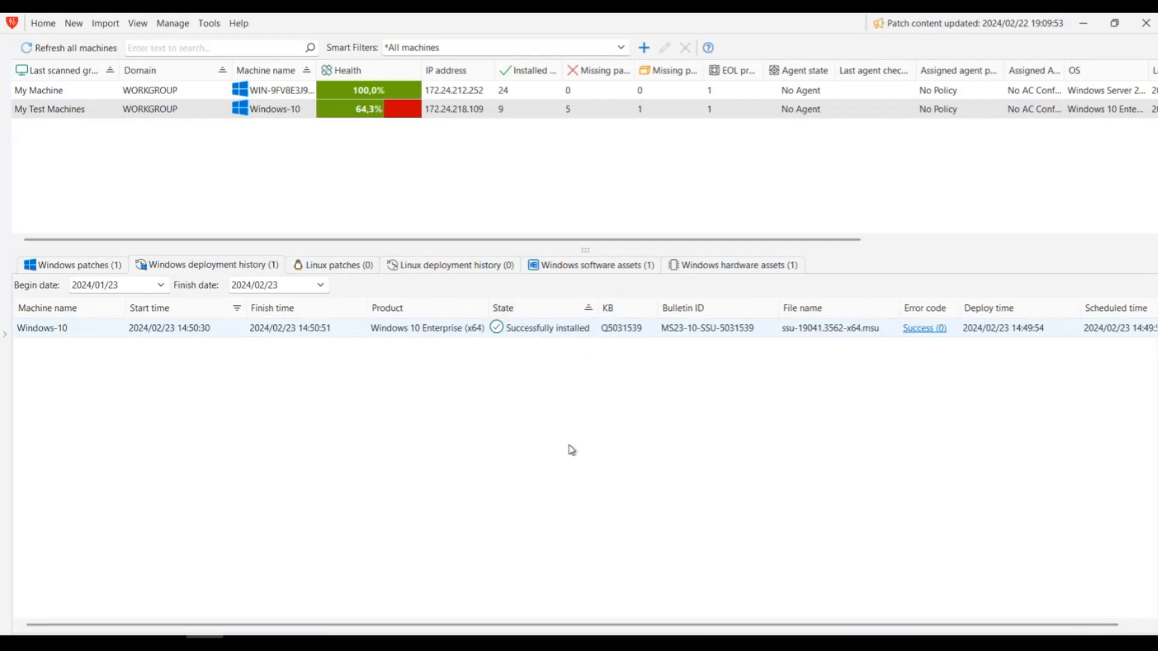
# - Review the Linux patches, Windows patches, Linux deployment history and Windows software assets of the test machine
pyautogui.click(345, 267)
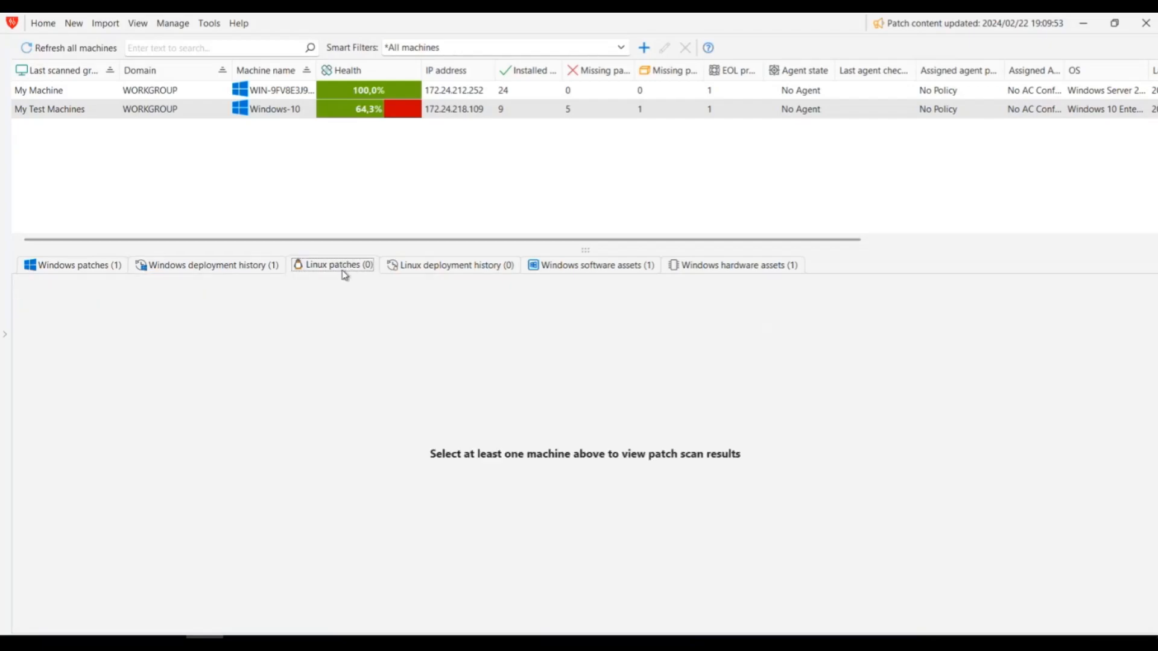
pyautogui.click(92, 265)
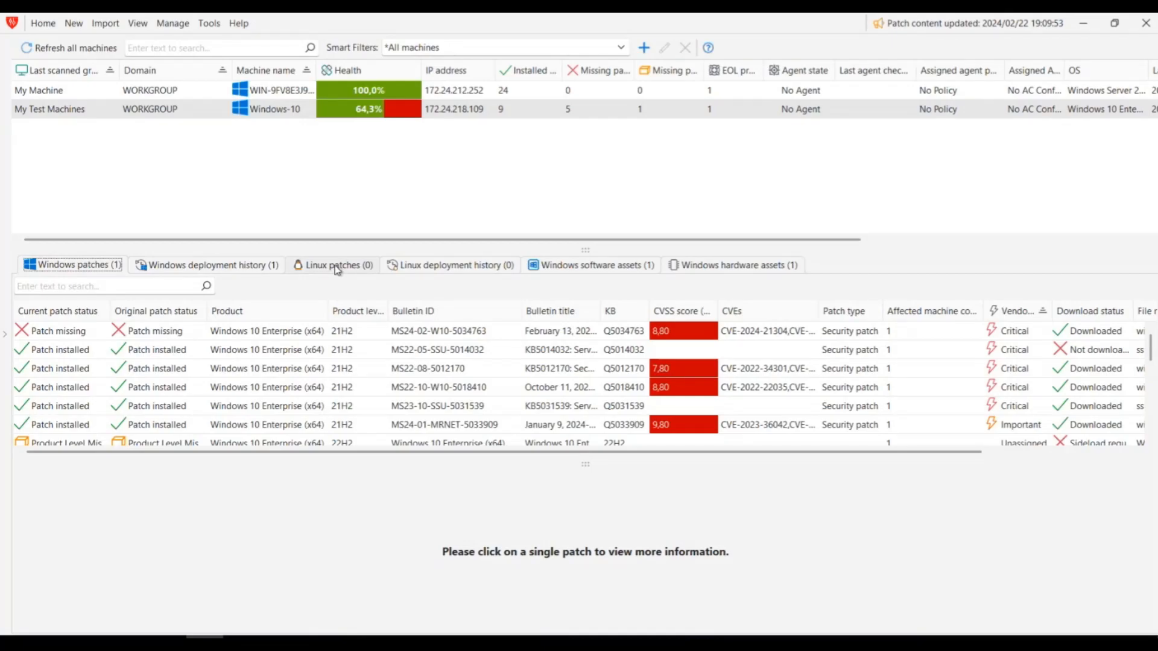
pyautogui.click(461, 269)
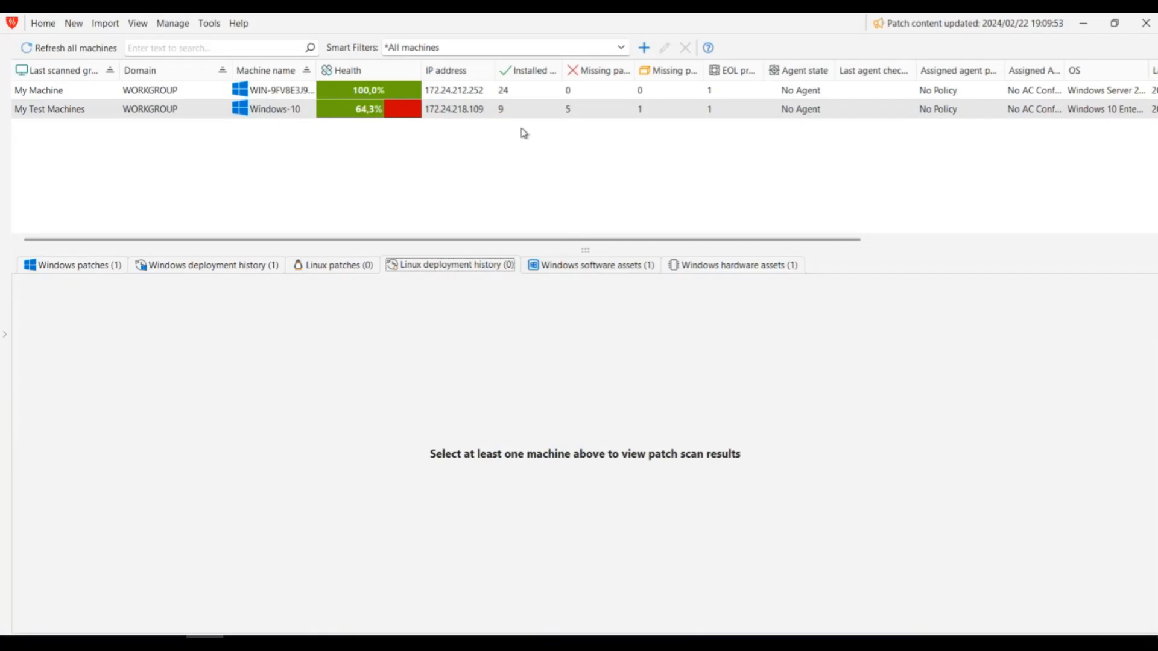
pyautogui.click(579, 270)
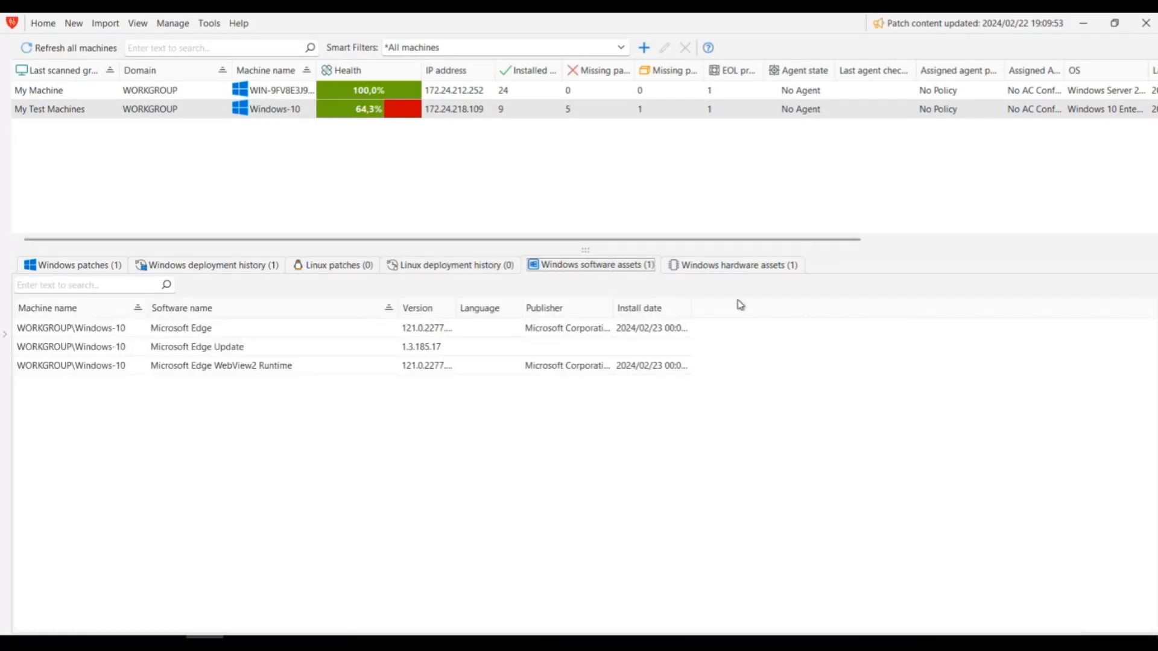
# - Show the Windows hardware assets of Windows-10 for the classes Win32_MotherboardDevice, Win32_Processor and Win32_PhysicalMemory
pyautogui.click(750, 270)
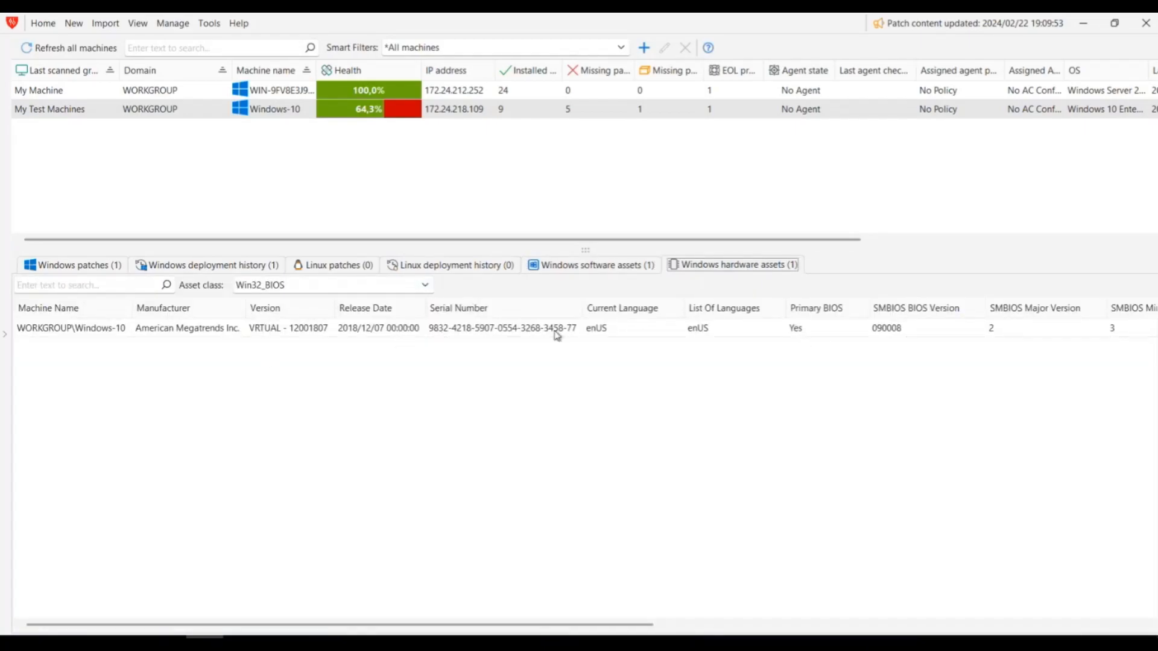
pyautogui.click(425, 285)
pyautogui.click(350, 327)
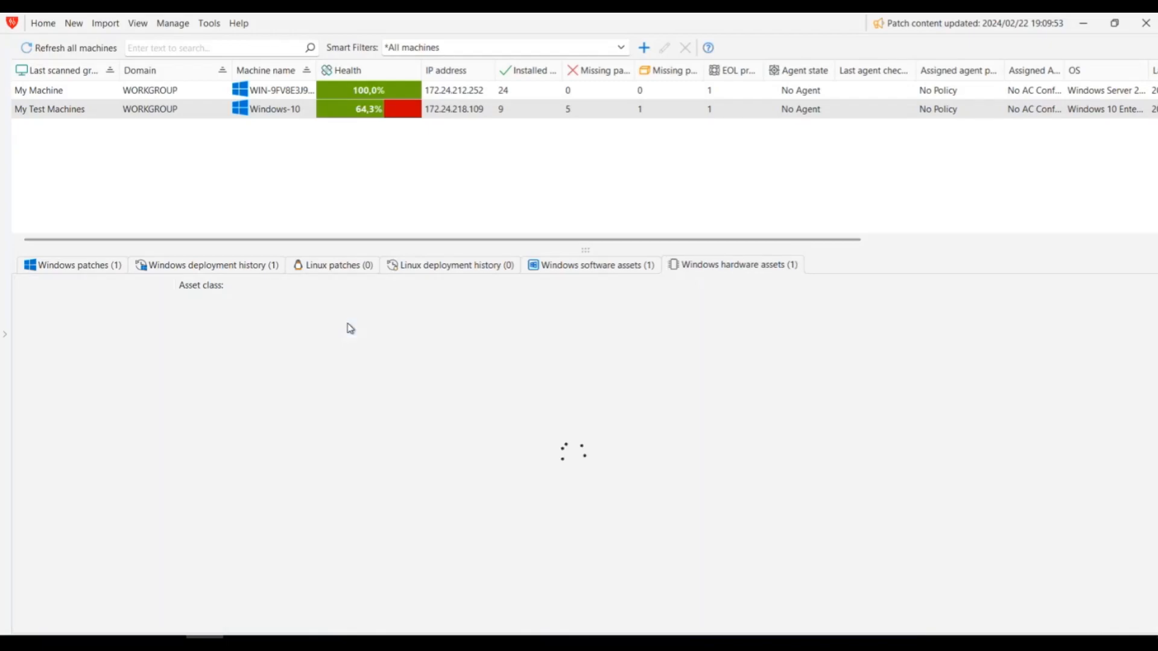
pyautogui.click(425, 286)
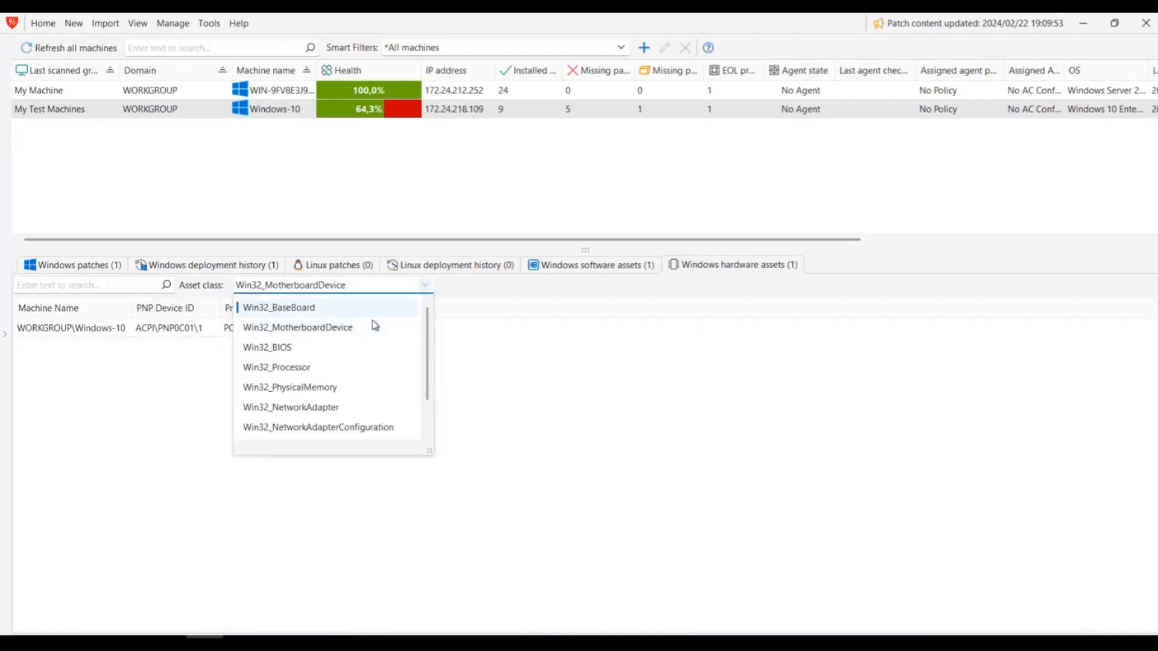
pyautogui.click(338, 369)
pyautogui.click(424, 285)
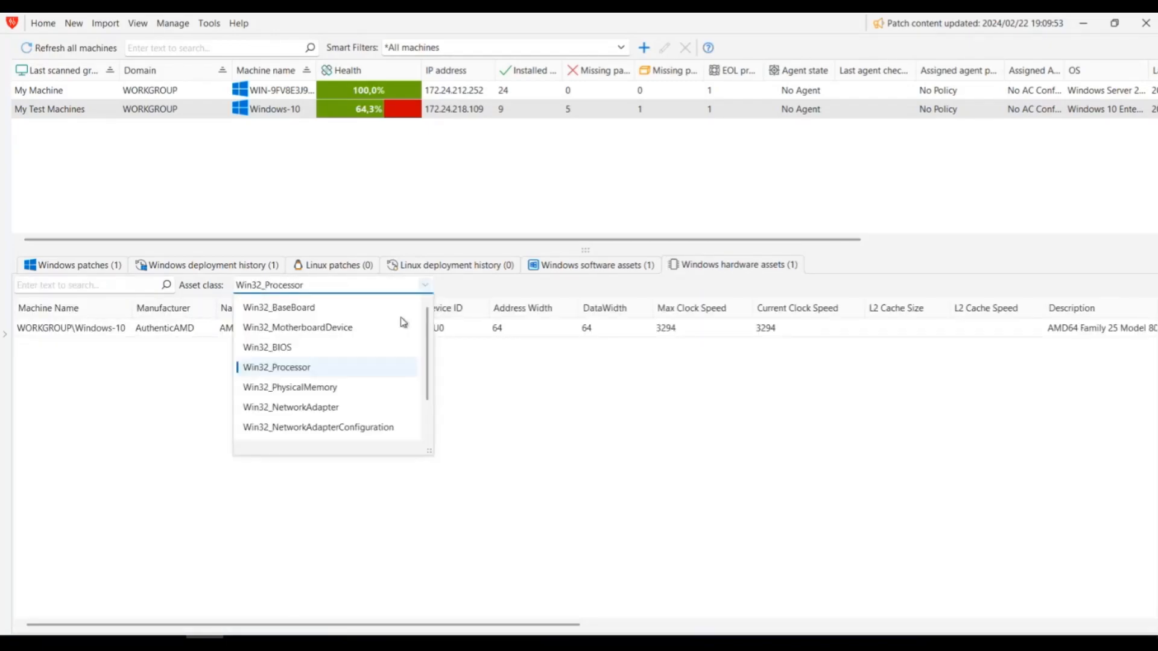
pyautogui.click(351, 388)
# - Review the asset classes Win32_NetworkAdapter, Win32_NetworkAdapterConfiguration, Win32_LogicalDisk and Win32_Service, and return to the Windows software assets
pyautogui.click(425, 285)
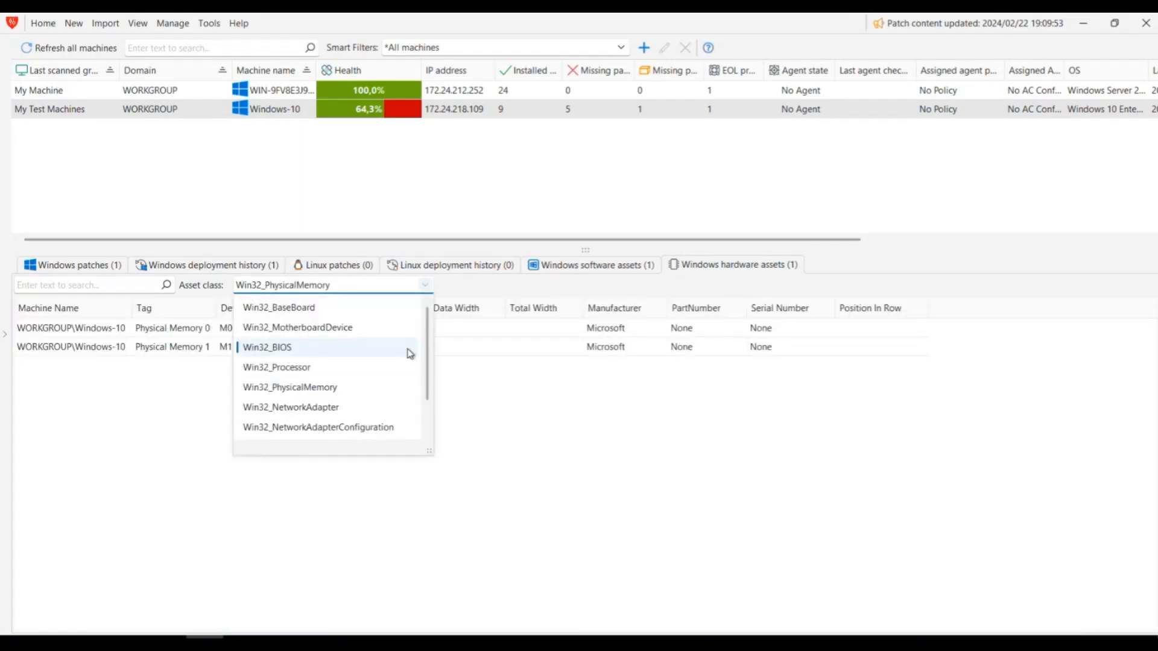
pyautogui.click(365, 407)
pyautogui.click(426, 285)
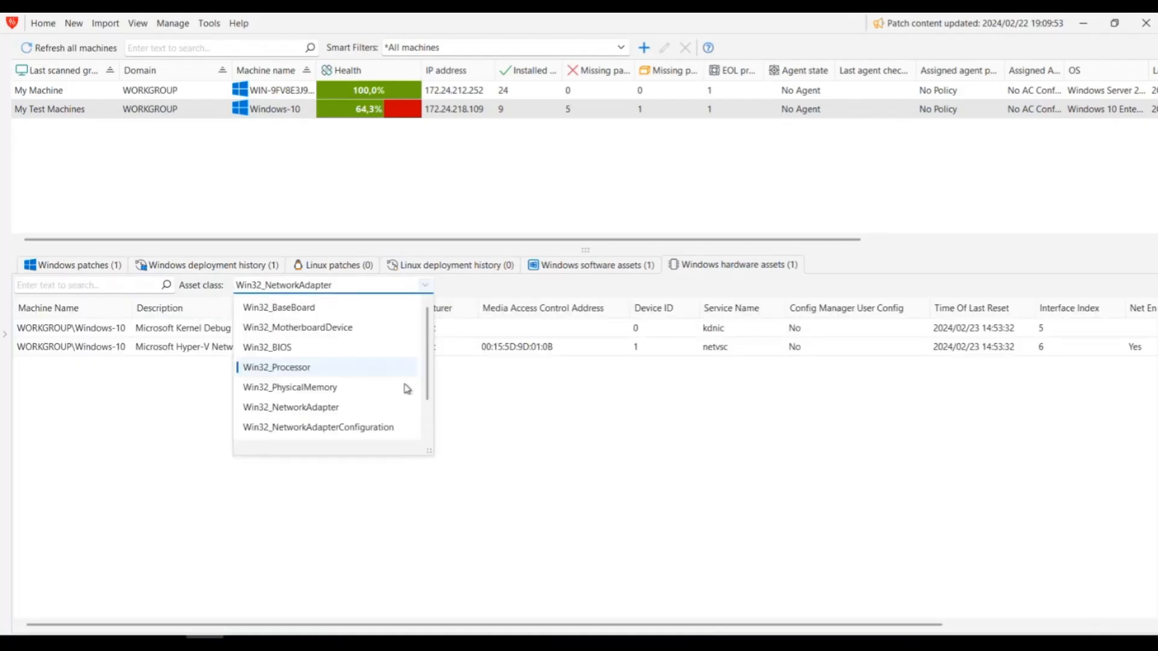
pyautogui.click(372, 429)
pyautogui.click(425, 286)
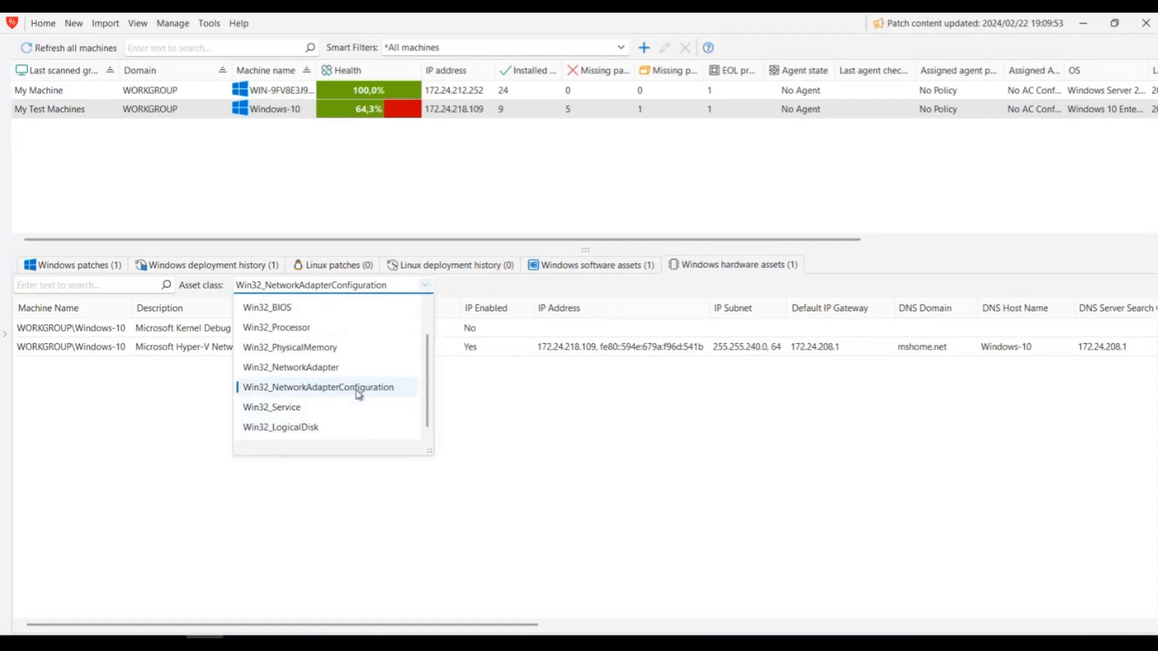
pyautogui.click(336, 426)
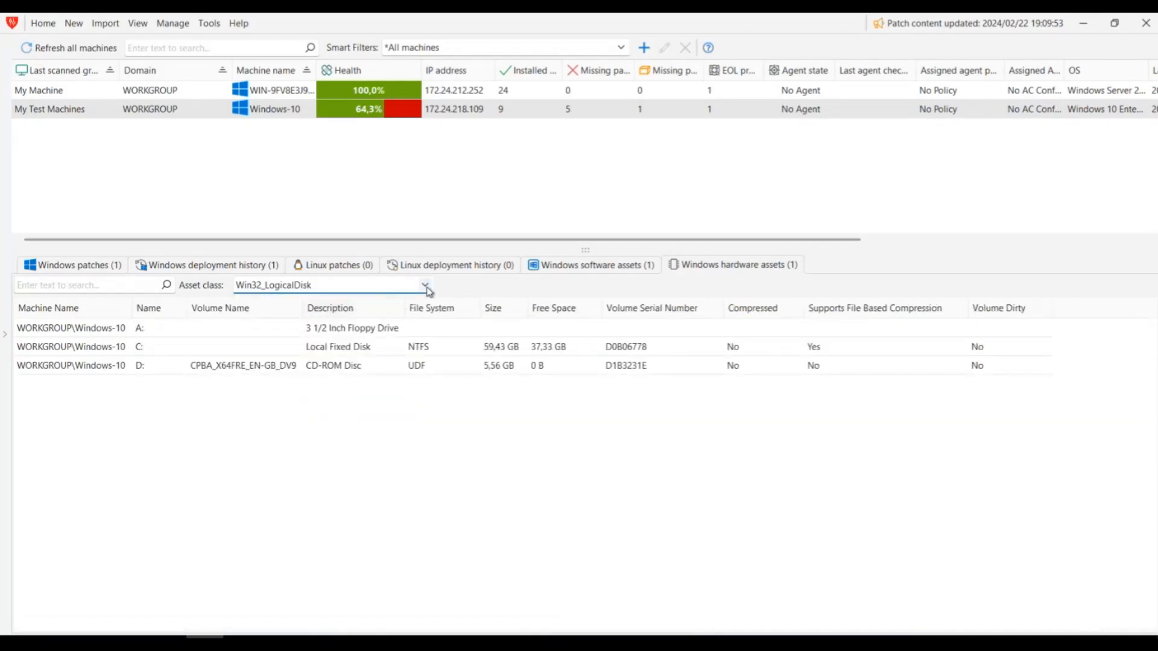
pyautogui.click(426, 285)
pyautogui.click(340, 409)
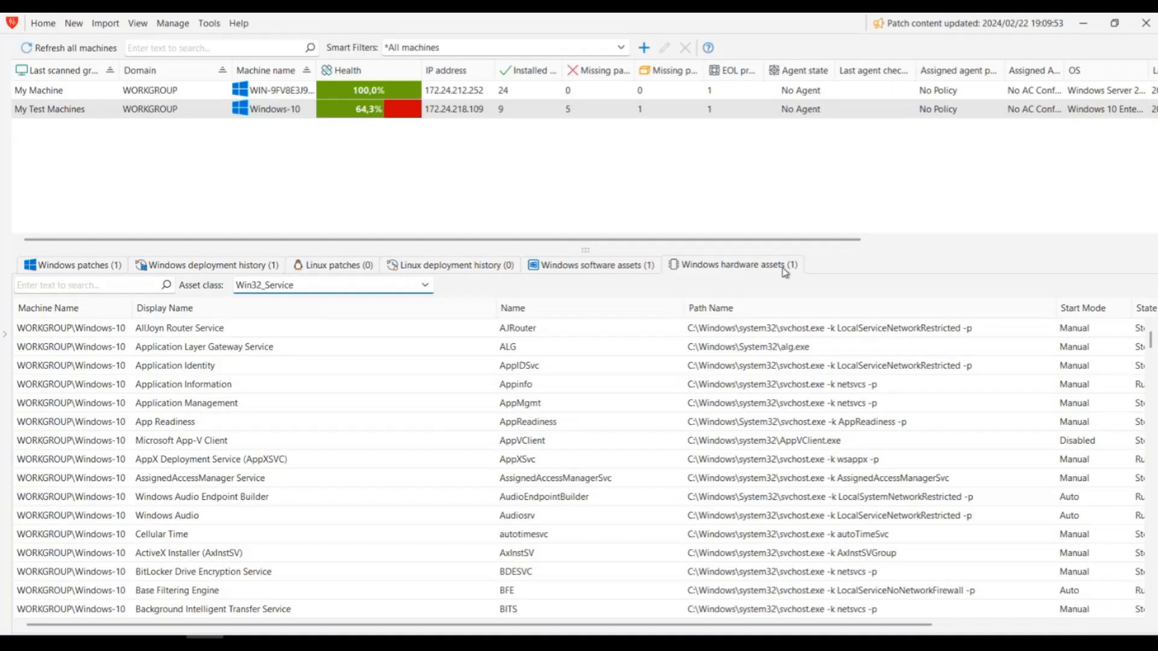
pyautogui.click(593, 265)
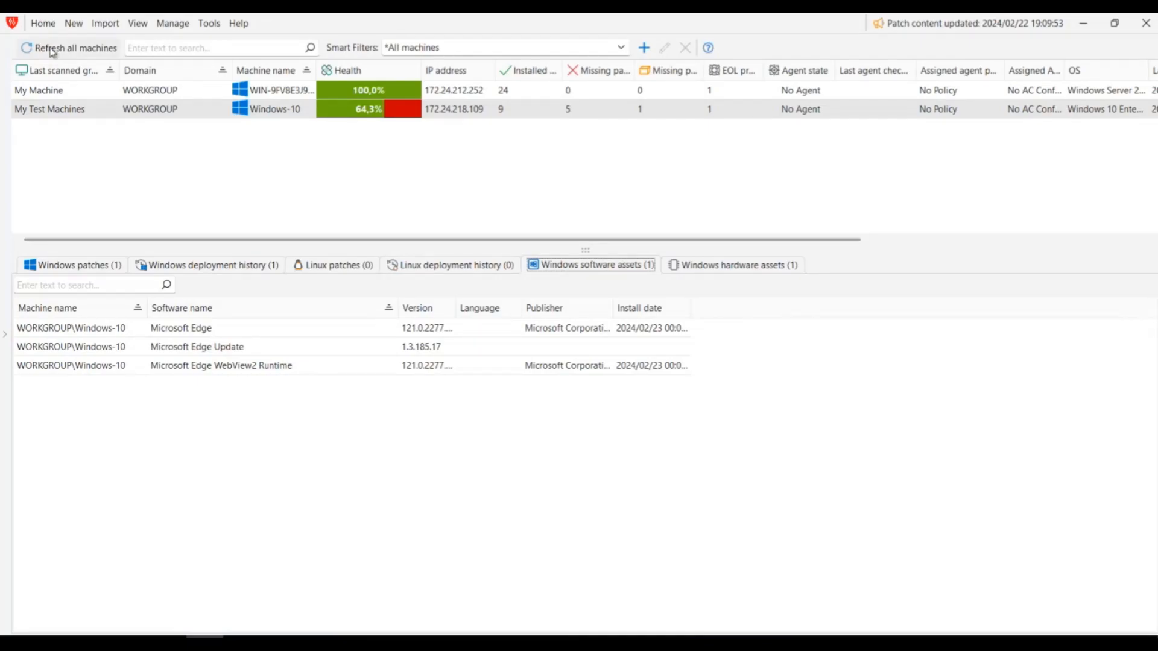
# - Return to the home page, view the dialog for importing CVEs into a patch group, and close it without importing
pyautogui.click(44, 26)
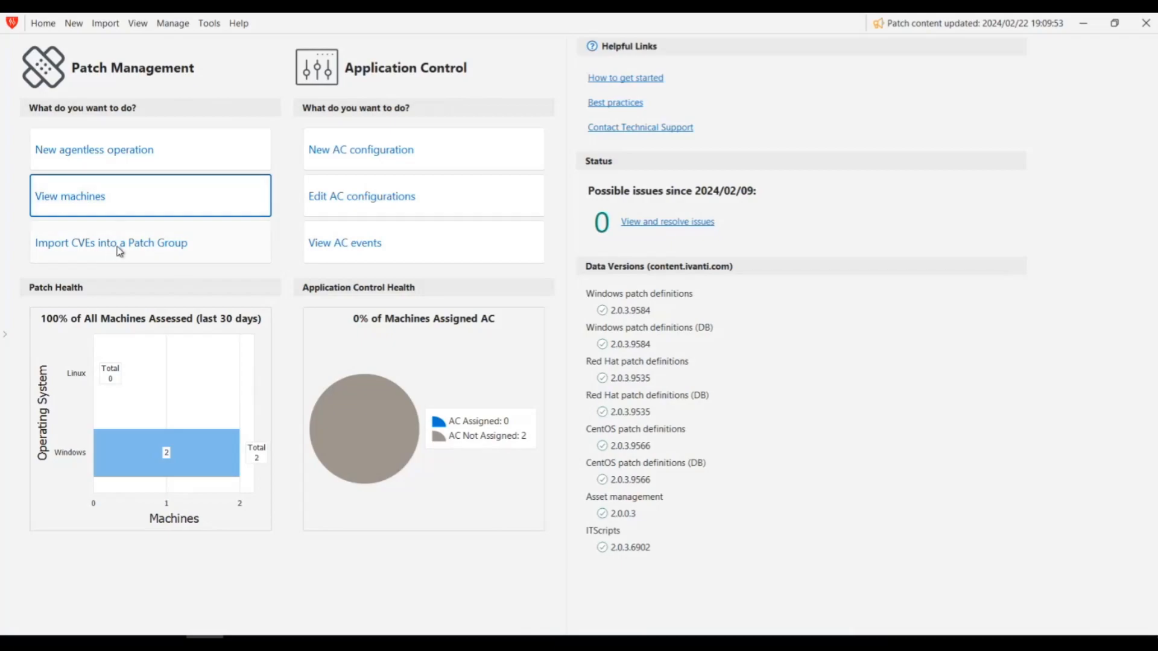
pyautogui.click(178, 247)
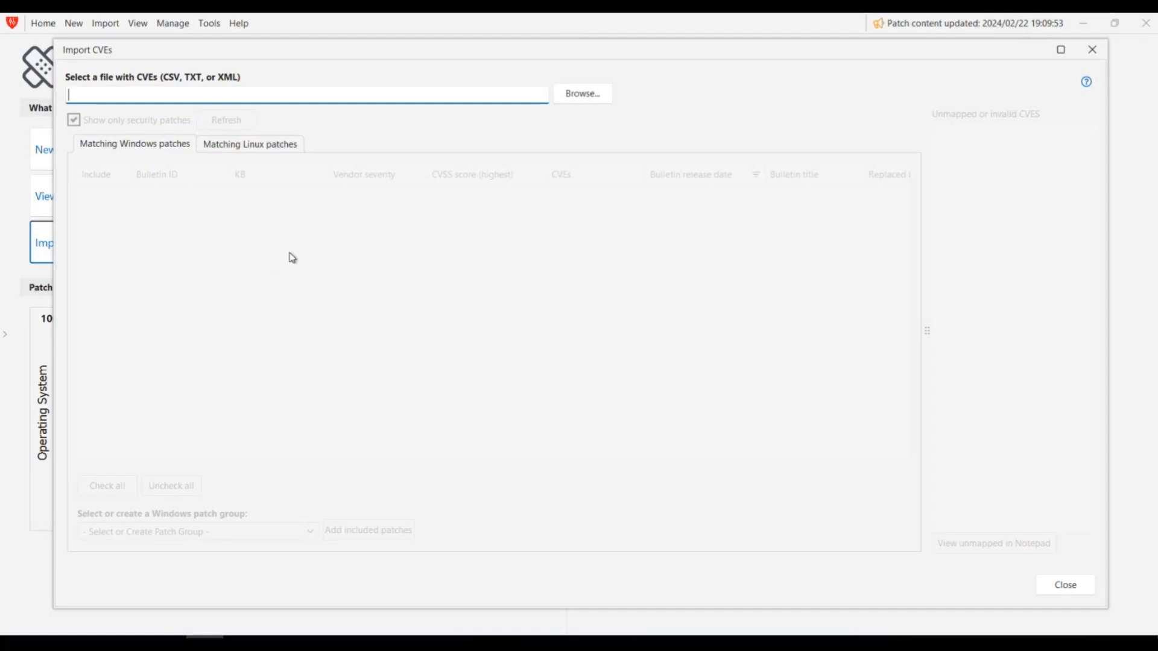
pyautogui.click(1100, 57)
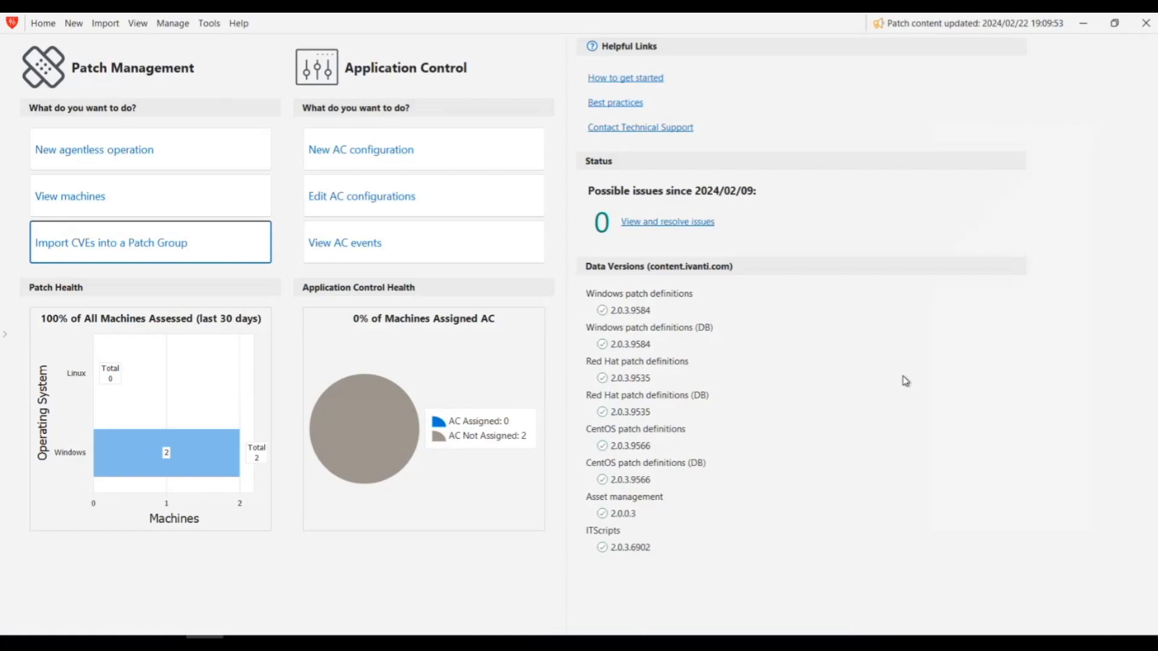